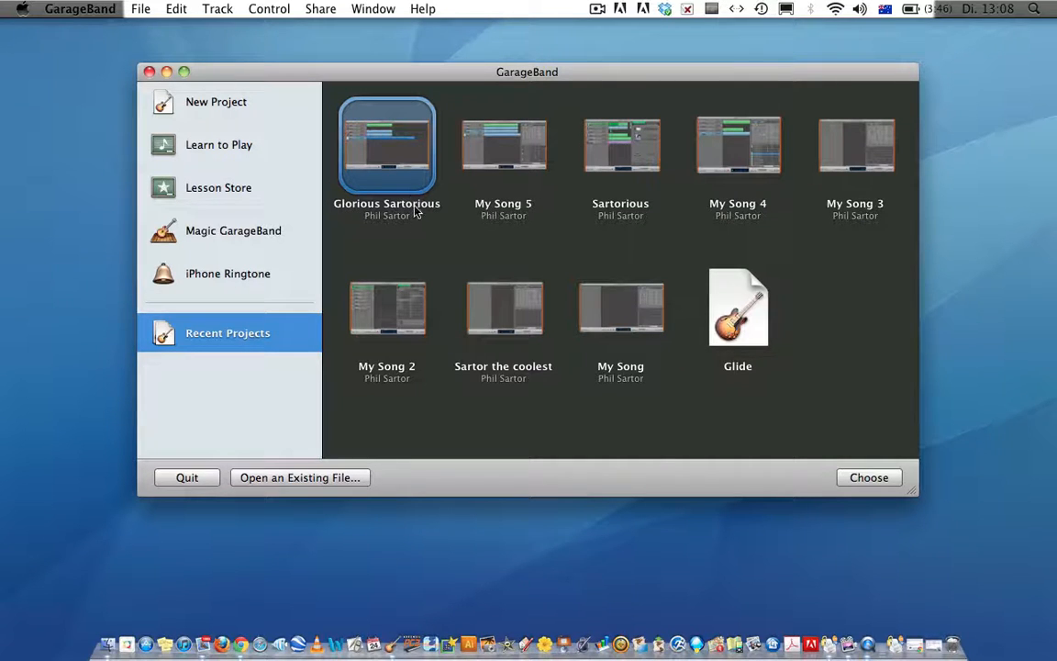
Step: Open the recent project Glorious Sartorious and display the Musical Typing keyboard
double_click(390, 159)
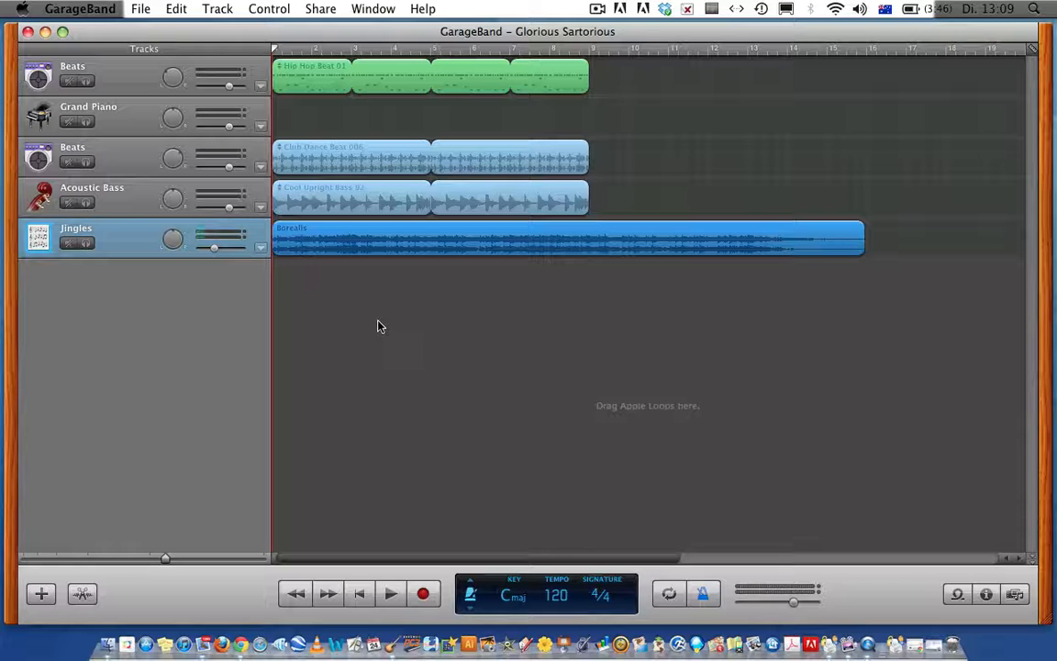
click(383, 8)
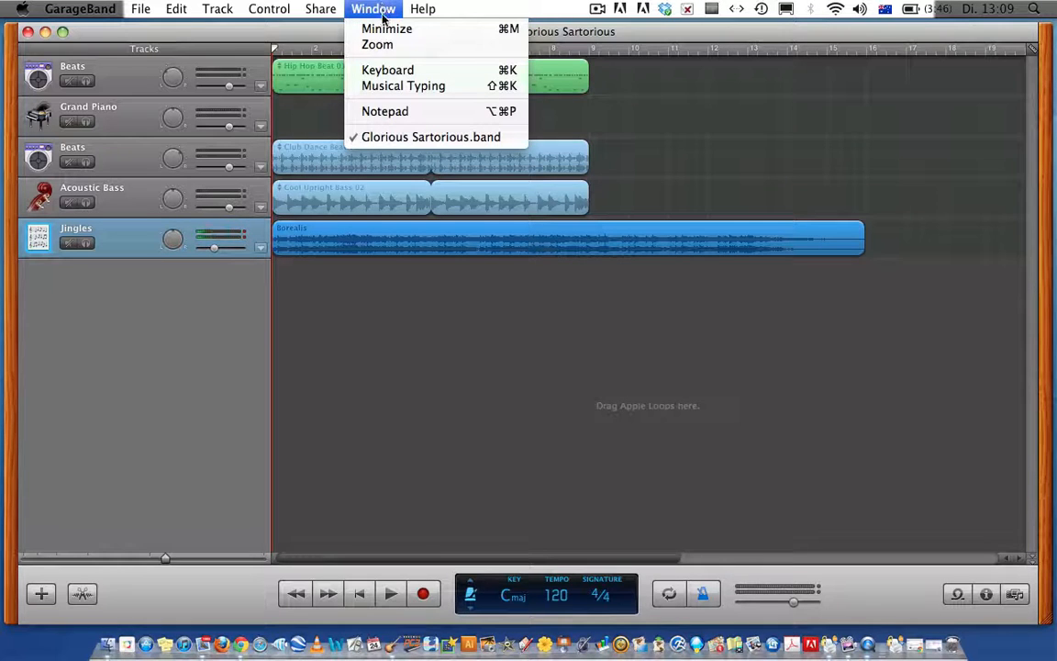
click(393, 87)
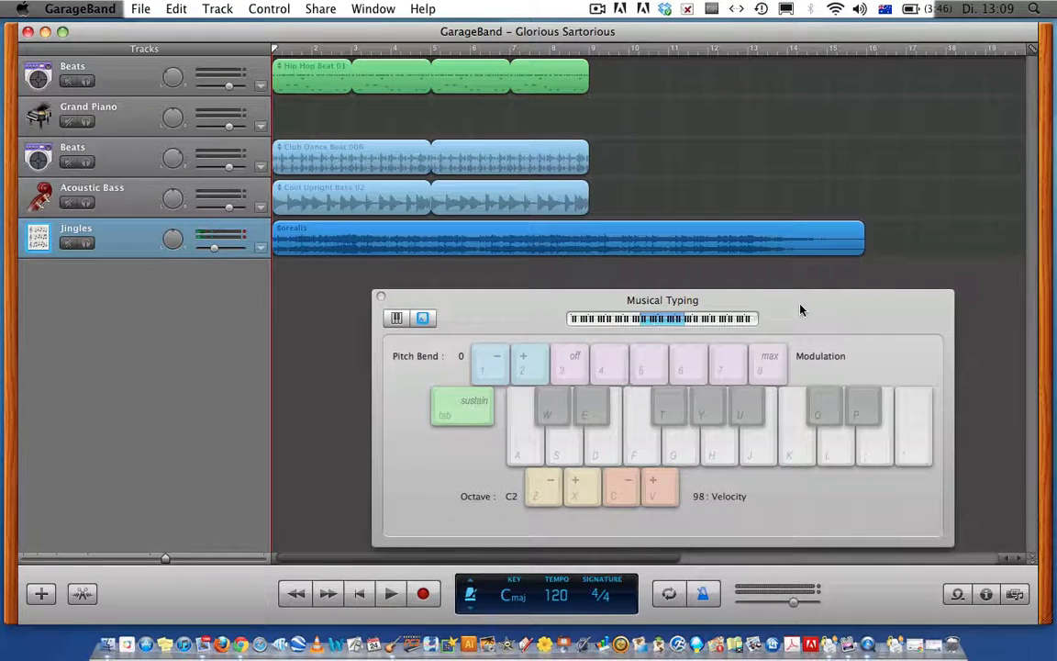
drag(795, 311, 751, 316)
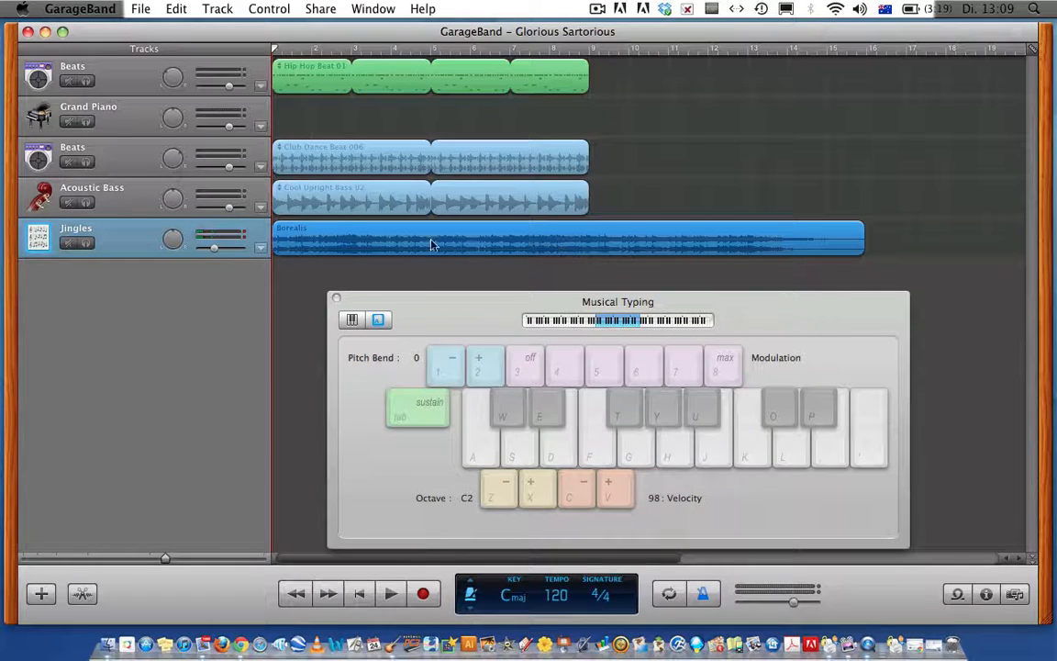
Step: Select the Grand Piano track and try a few notes on the Musical Typing window's on-screen piano
click(133, 121)
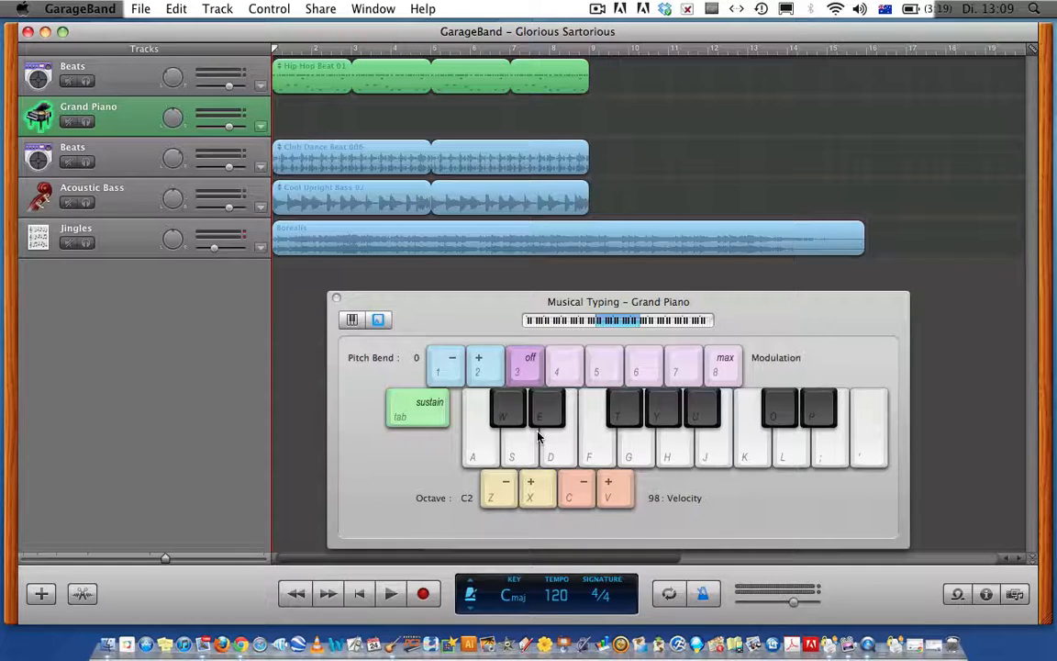
drag(464, 308, 355, 292)
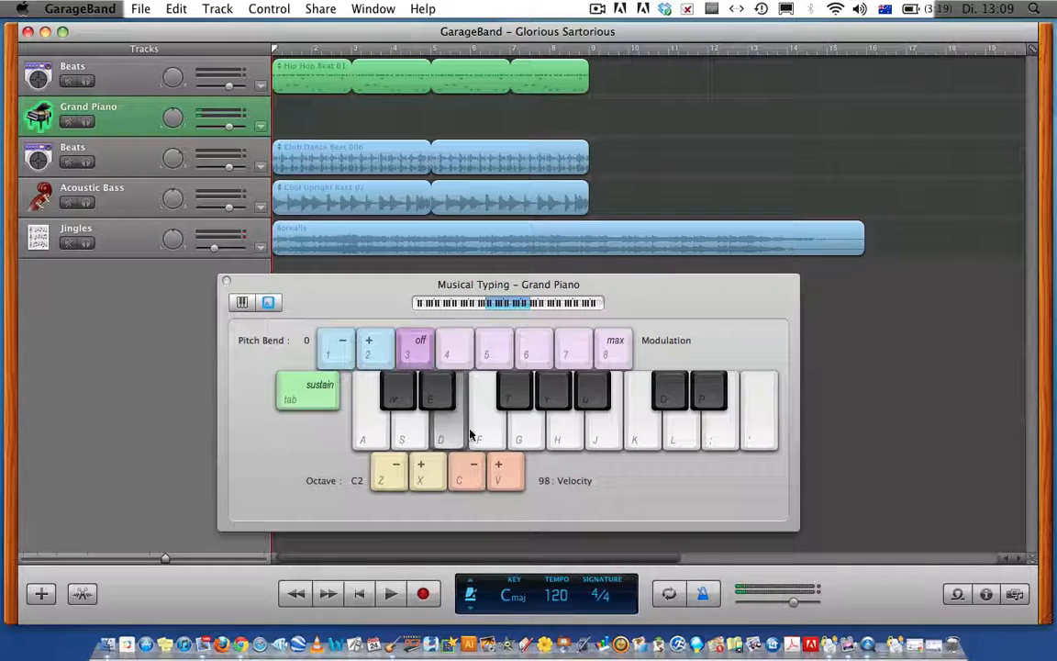
drag(465, 431, 656, 435)
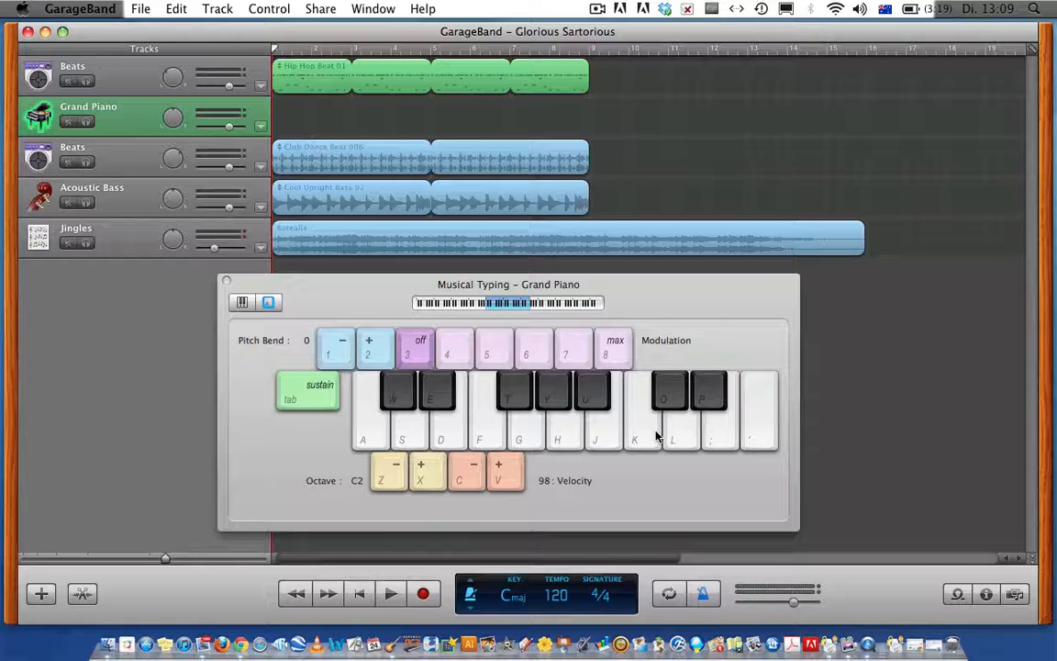
Step: Play an ascending eight-note white-key scale with the Grand Piano sound through Musical Typing
key(a)
key(s)
key(d)
key(f)
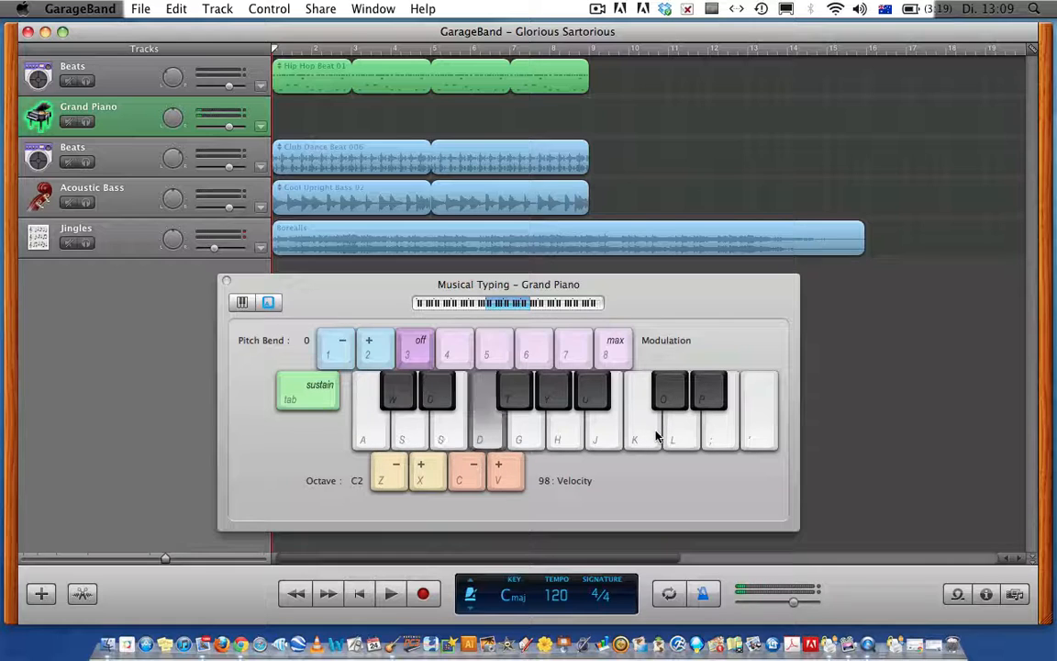
key(g)
key(h)
key(j)
key(k)
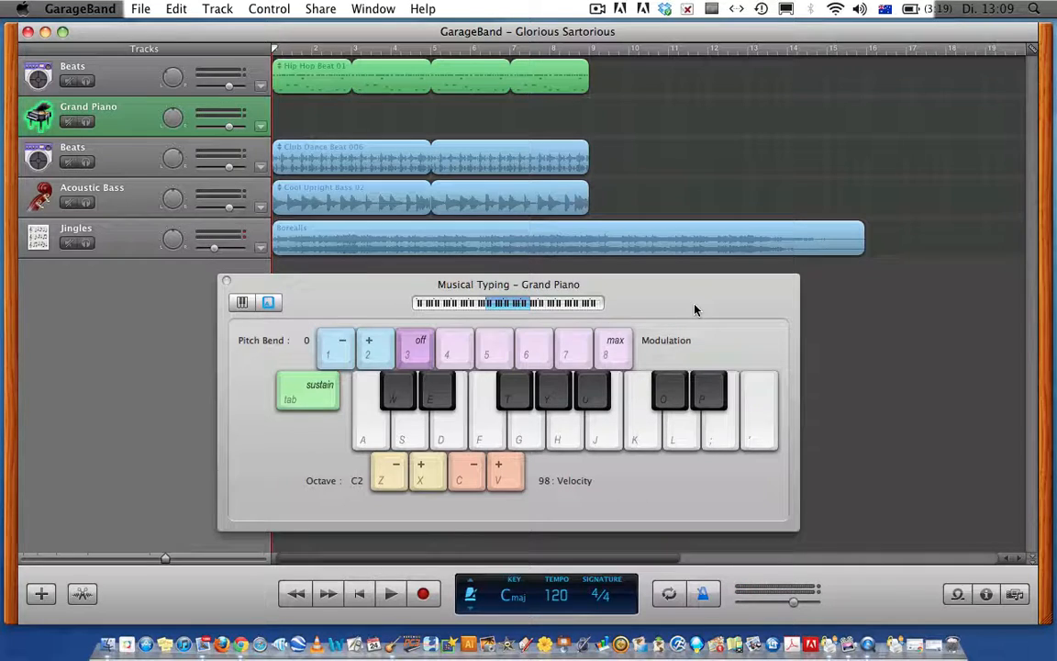
Step: Show the Grand Piano track's software instrument settings and list the Synth Leads sounds, keeping Musical Typing clear of the list
click(988, 595)
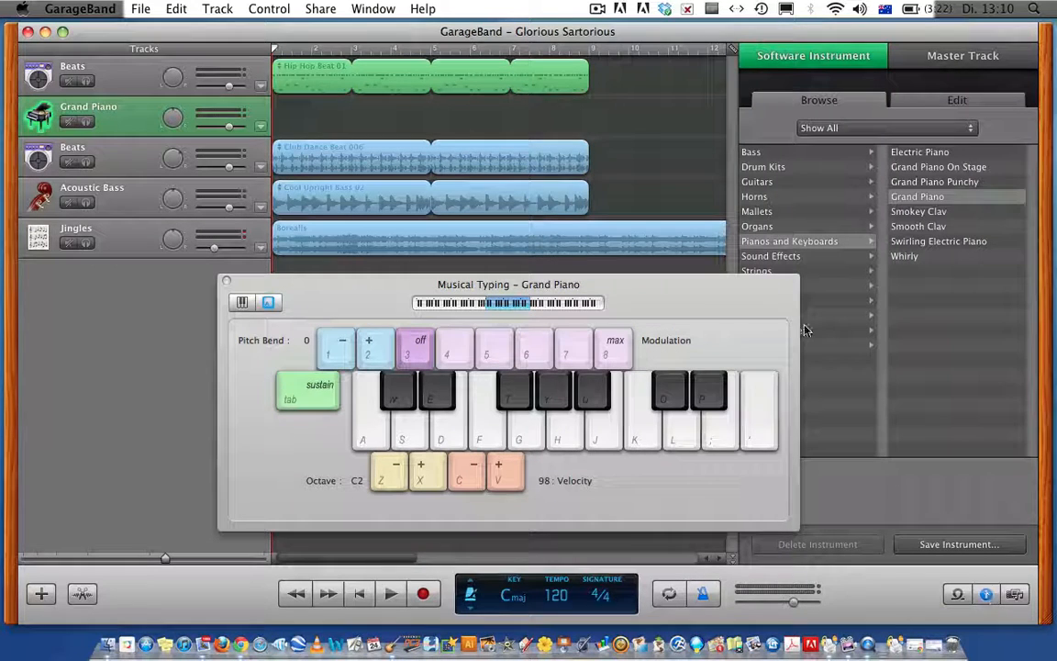
drag(764, 309, 626, 310)
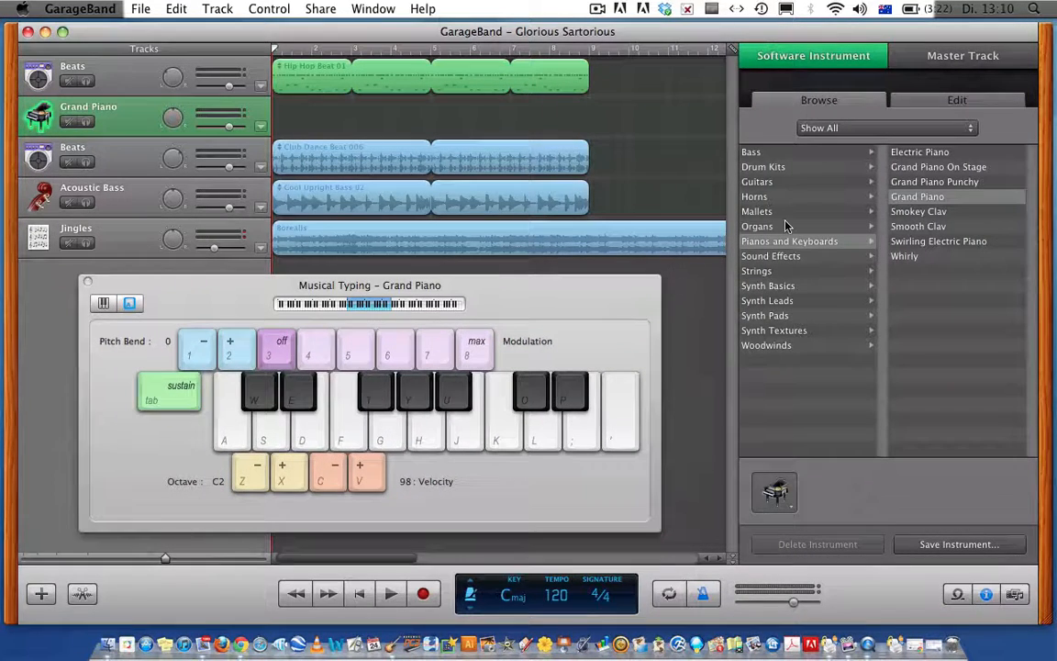
click(787, 301)
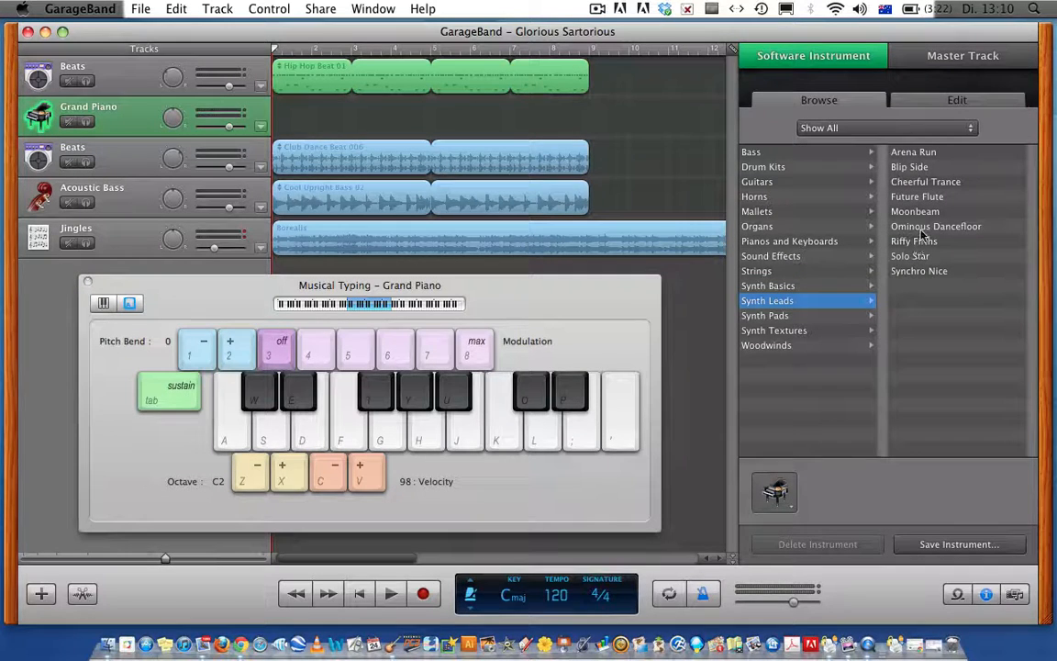
Step: Change the track's instrument to Cheerful Trance and audition it with an ascending eight-note scale
click(921, 182)
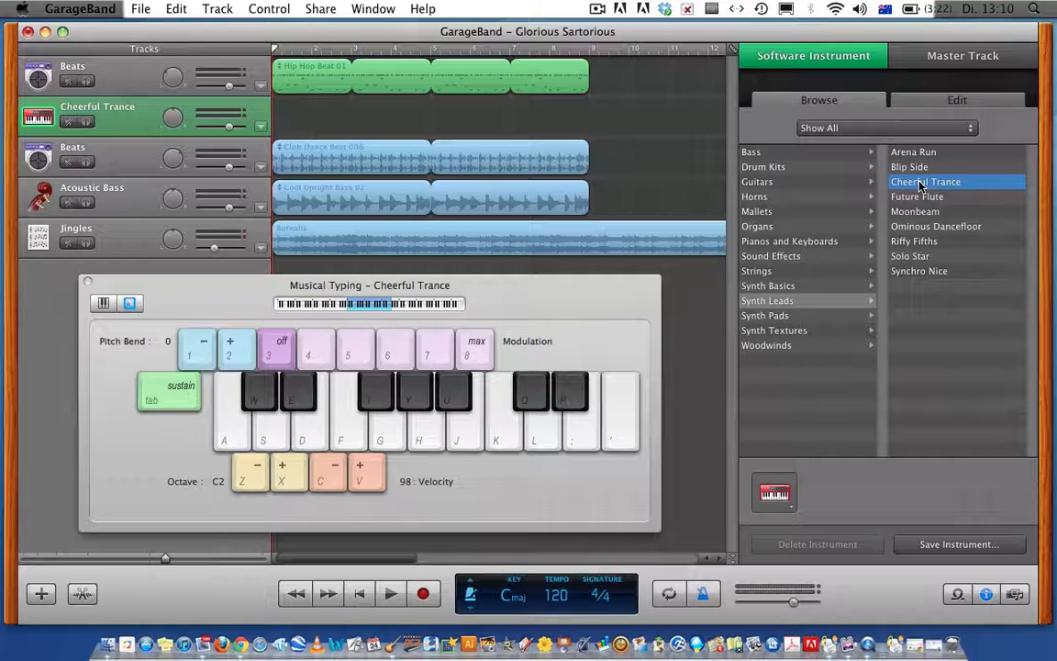
key(a)
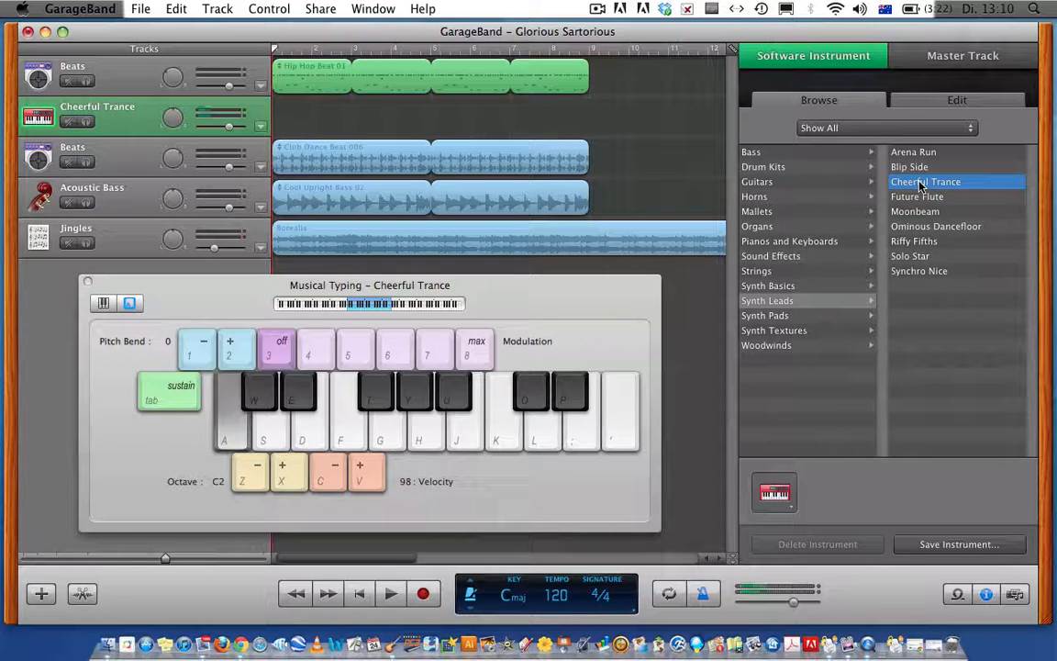
key(s)
key(d)
key(f)
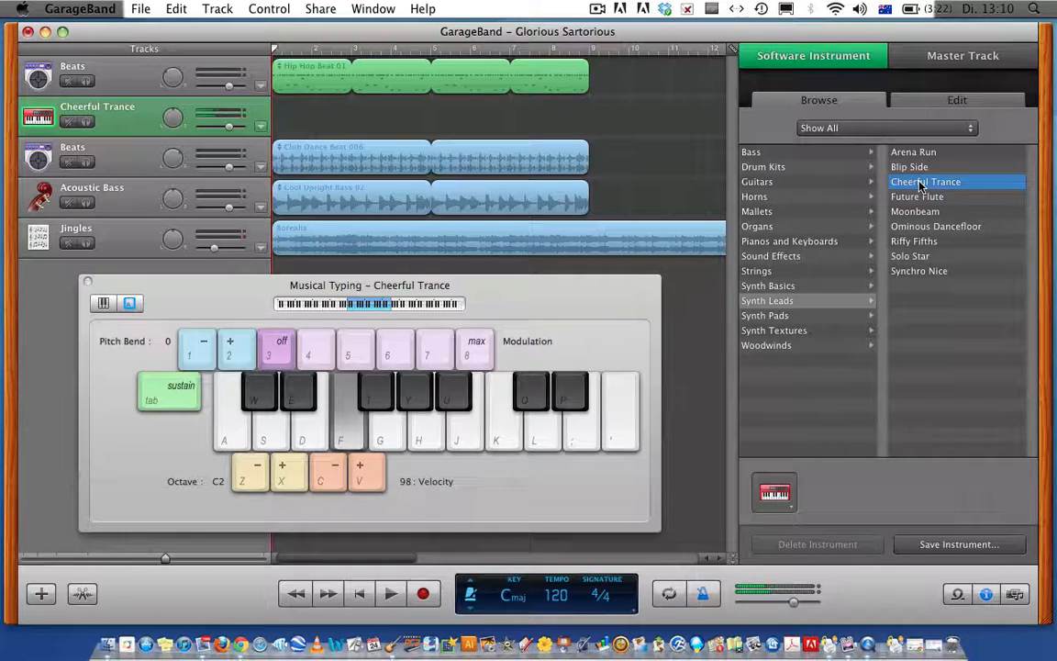
key(g)
key(h)
key(j)
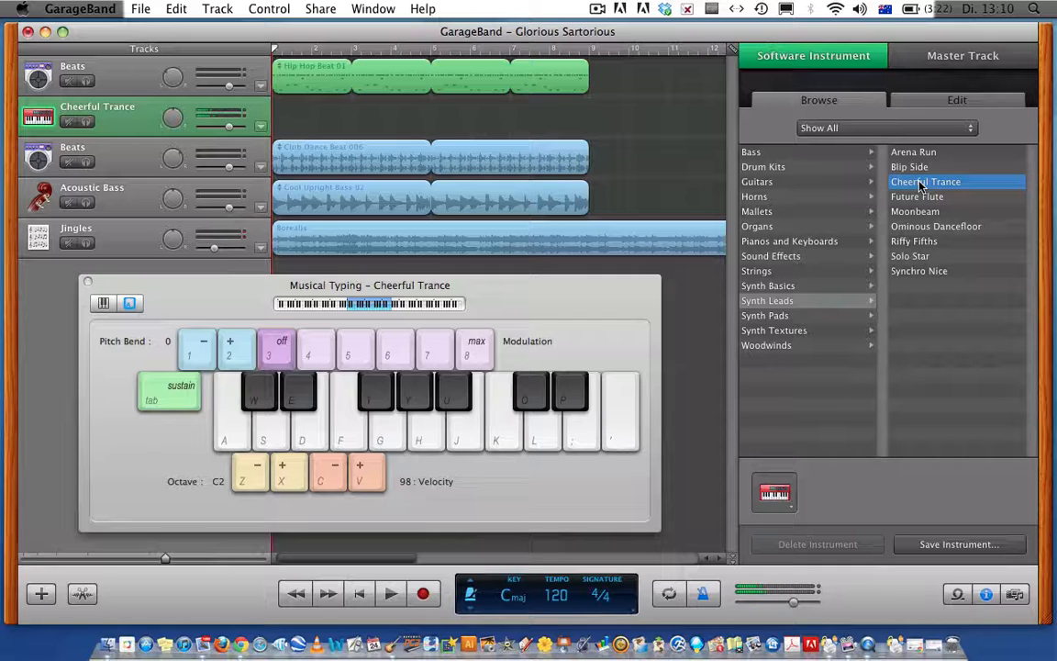
key(k)
Step: Switch the track's instrument to Riffy Fifths and audition it with a short run of notes
click(924, 241)
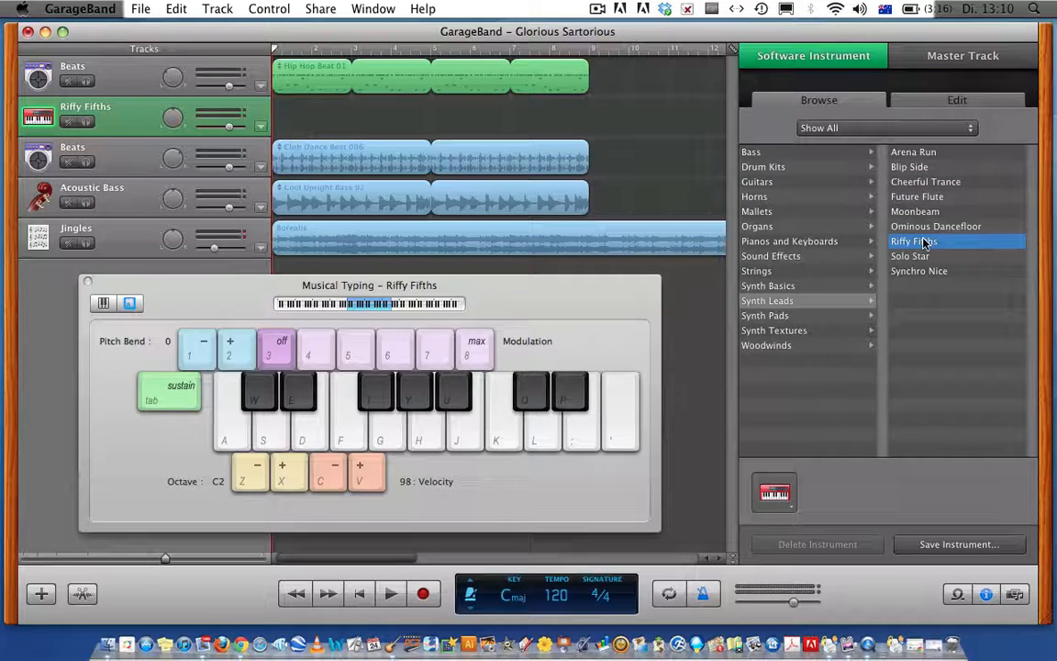
key(a)
key(d)
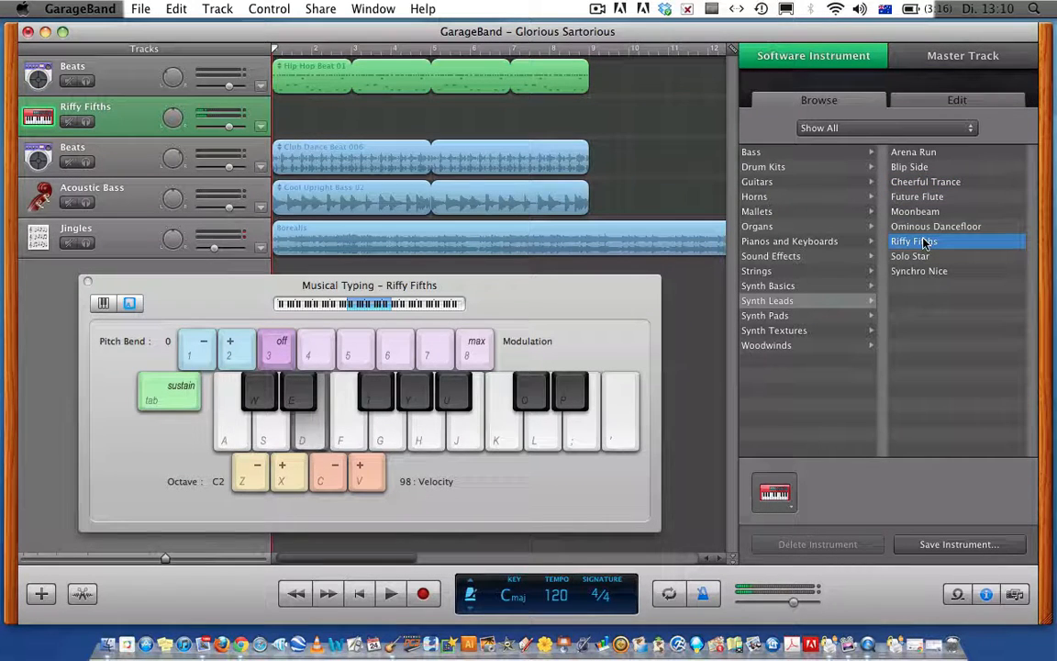
key(s)
key(g)
key(h)
key(j)
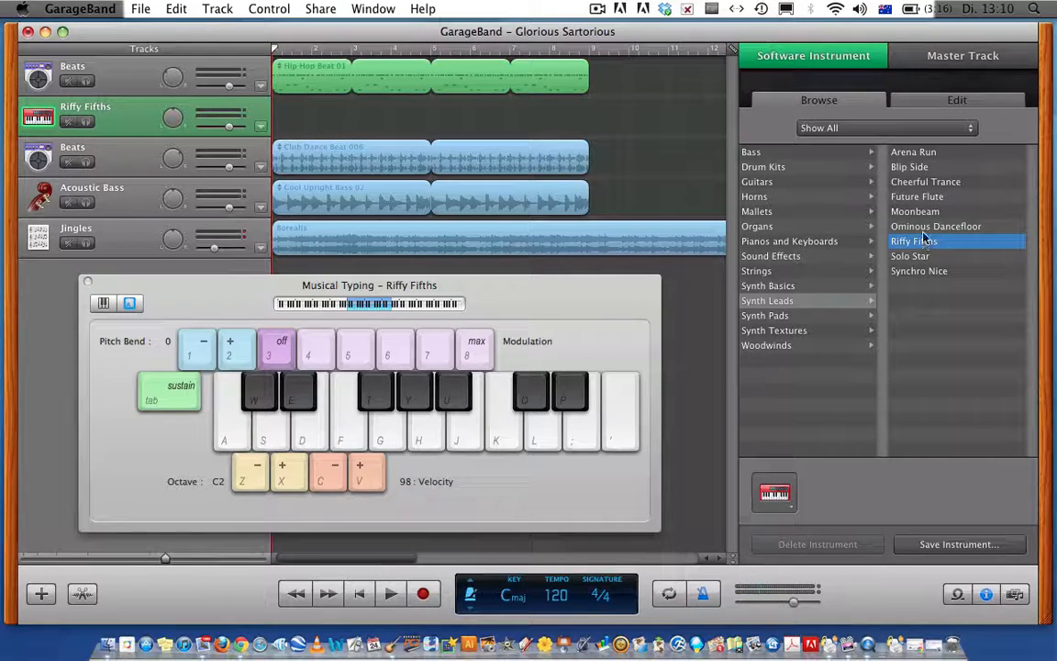
Step: Set the track's instrument to Moonbeam and audition it with a short melody
click(922, 212)
key(a)
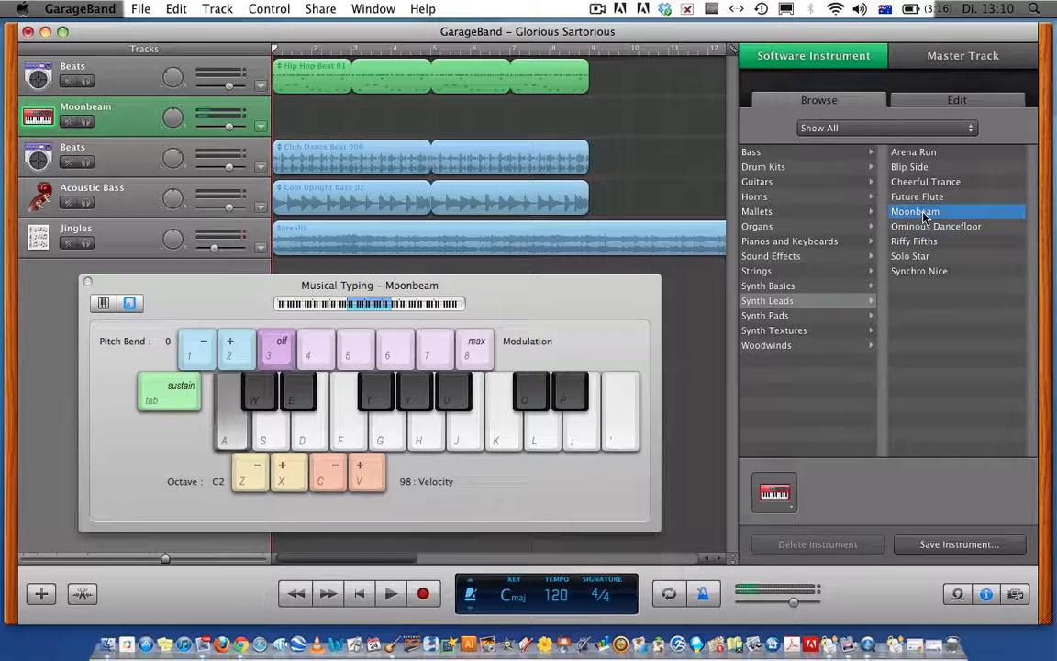
key(d)
key(s)
key(g)
key(h)
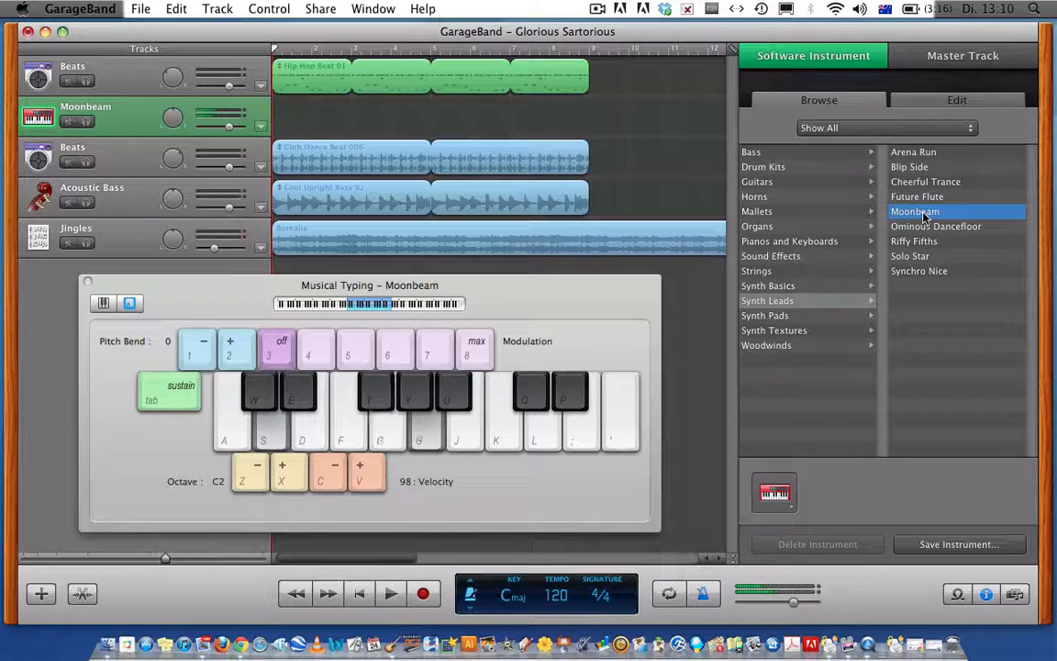
key(g)
key(f)
key(s)
key(a)
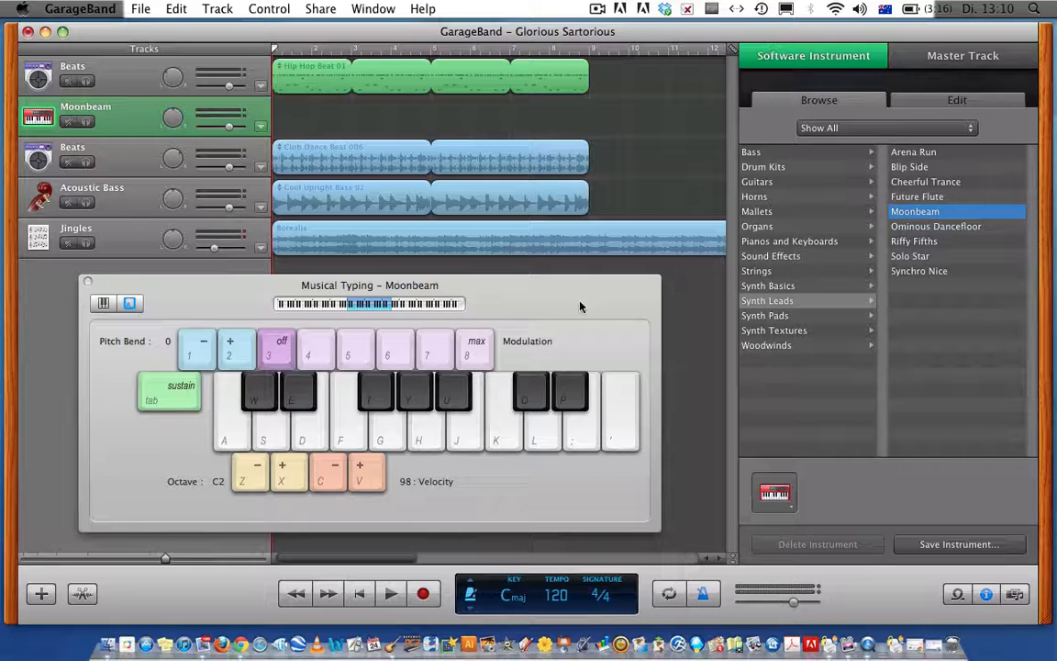
Step: Move the Musical Typing window clear of the transport controls, and turn the metronome off and back on
drag(580, 306, 900, 227)
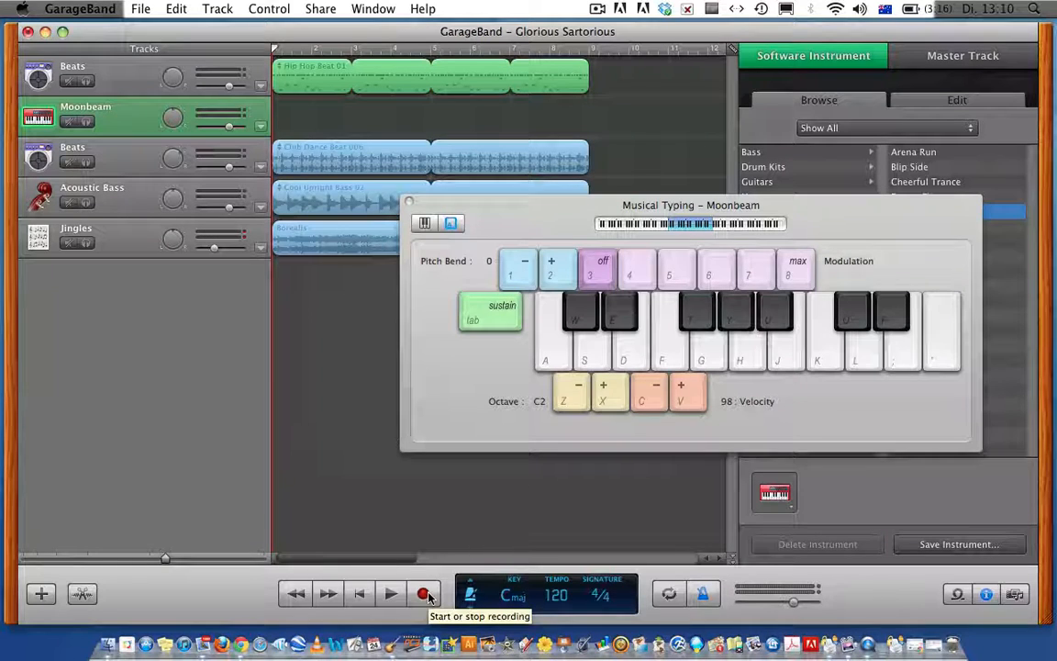
click(703, 595)
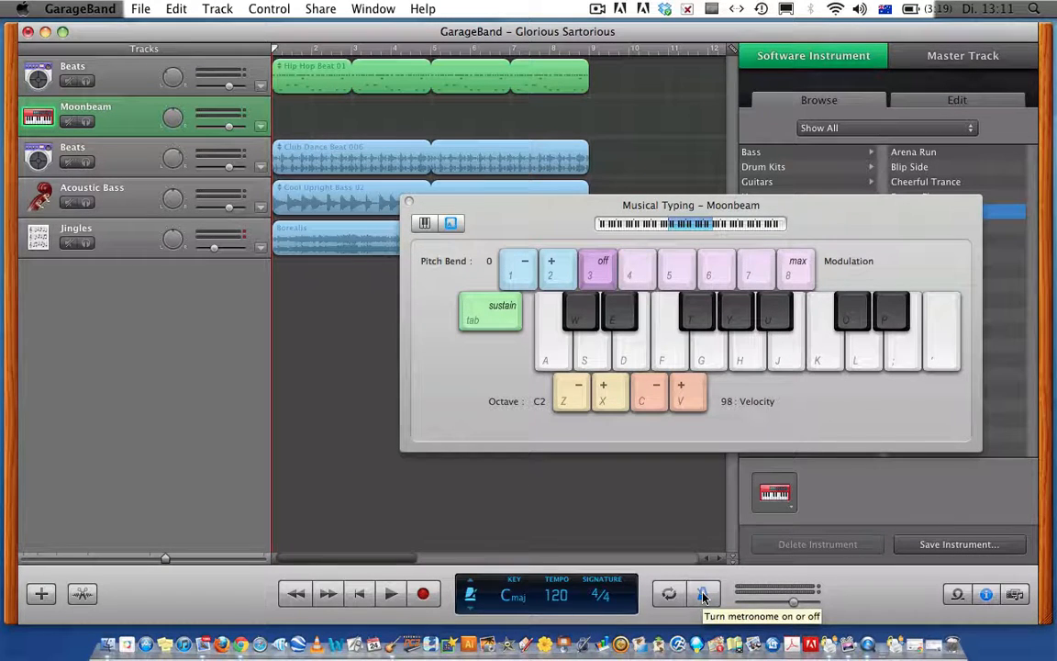
click(702, 594)
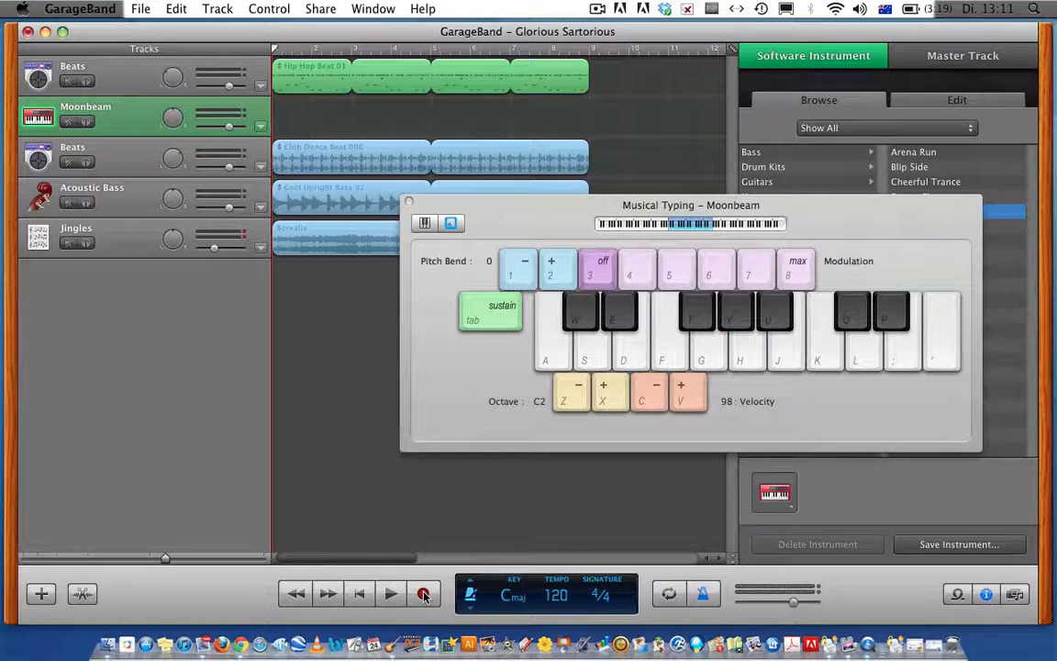
Step: Record a melody on the Moonbeam track by playing notes through Musical Typing, and stop the recording
click(423, 594)
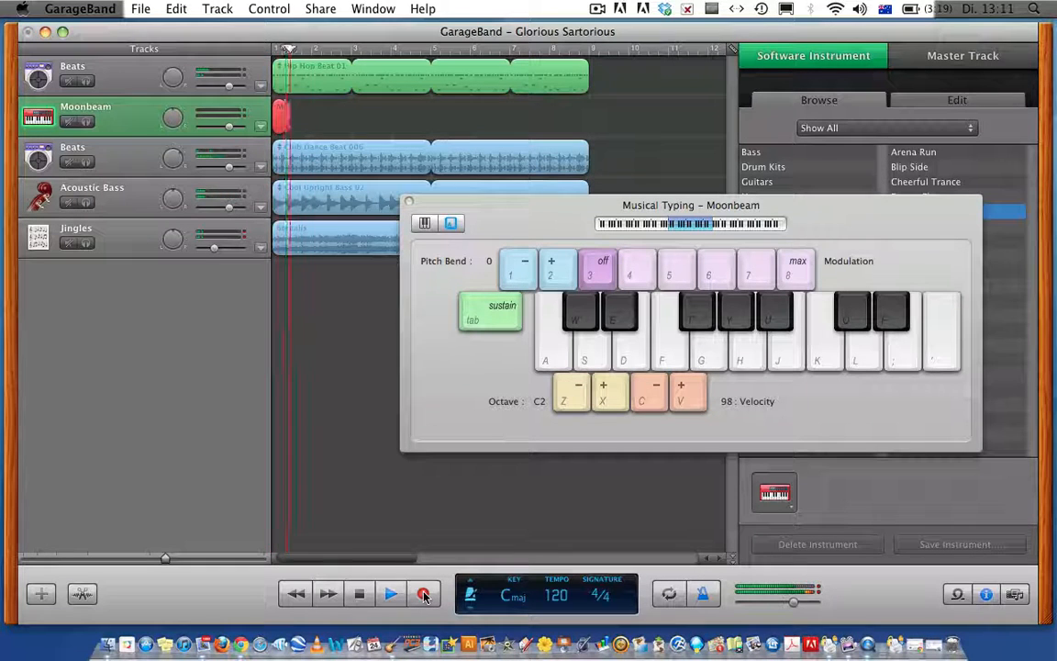
key(g)
key(h)
key(g)
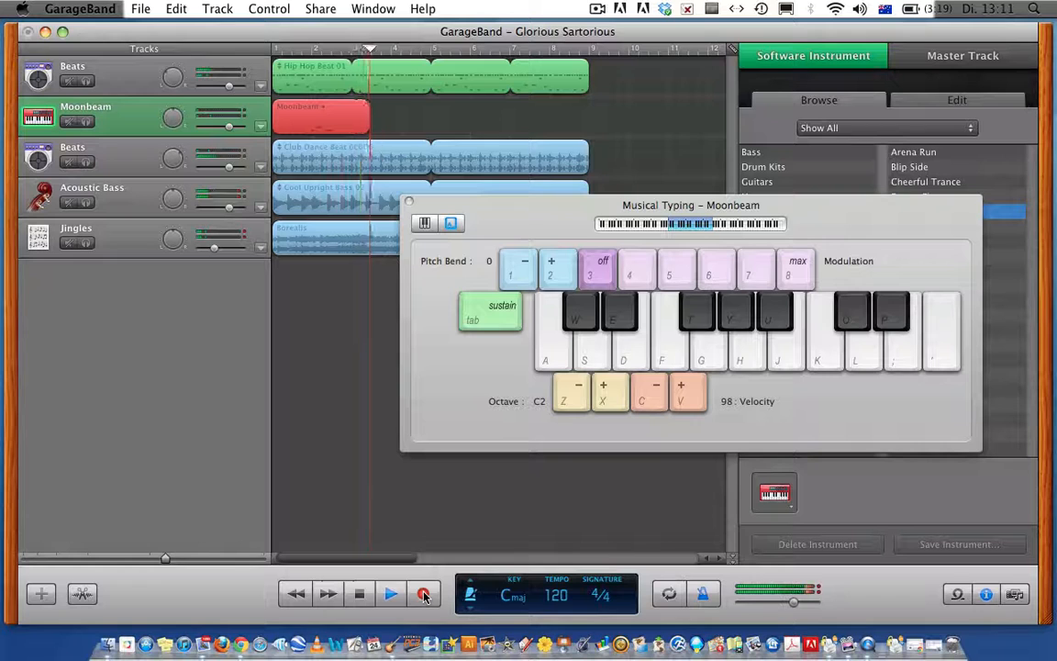
key(h)
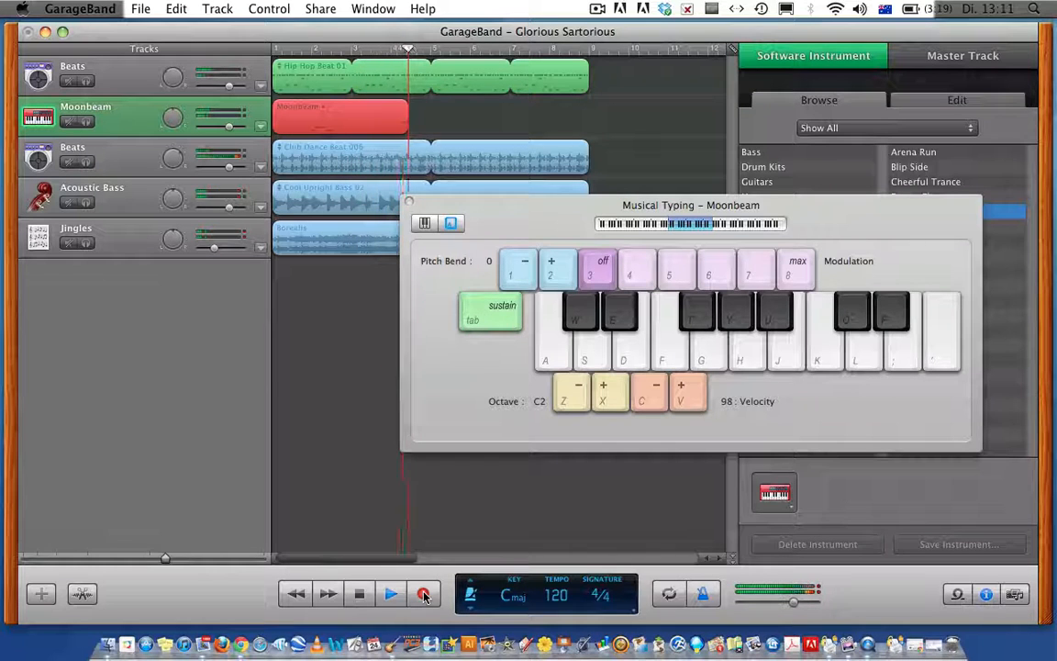
key(h)
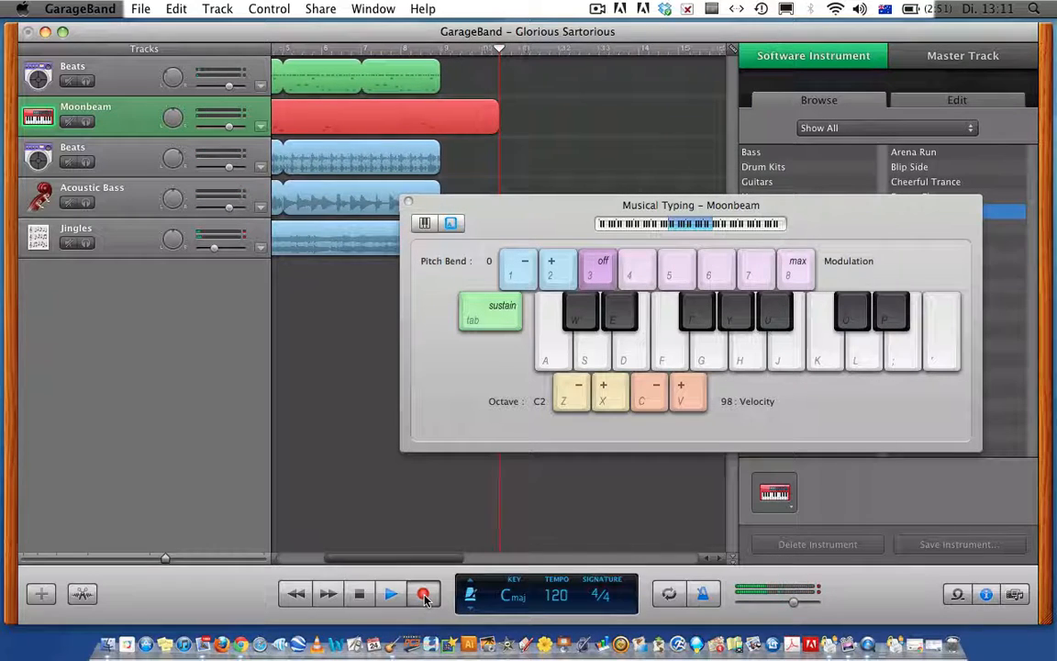
click(423, 595)
click(360, 594)
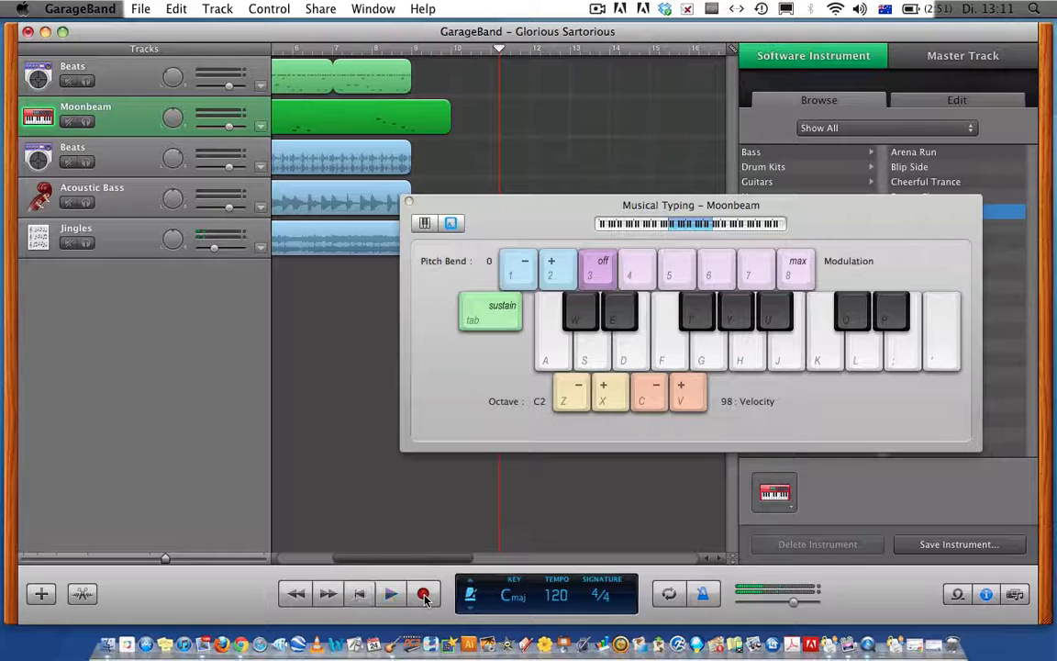
Step: Return the playhead to the start of the song and close the Musical Typing window
click(360, 593)
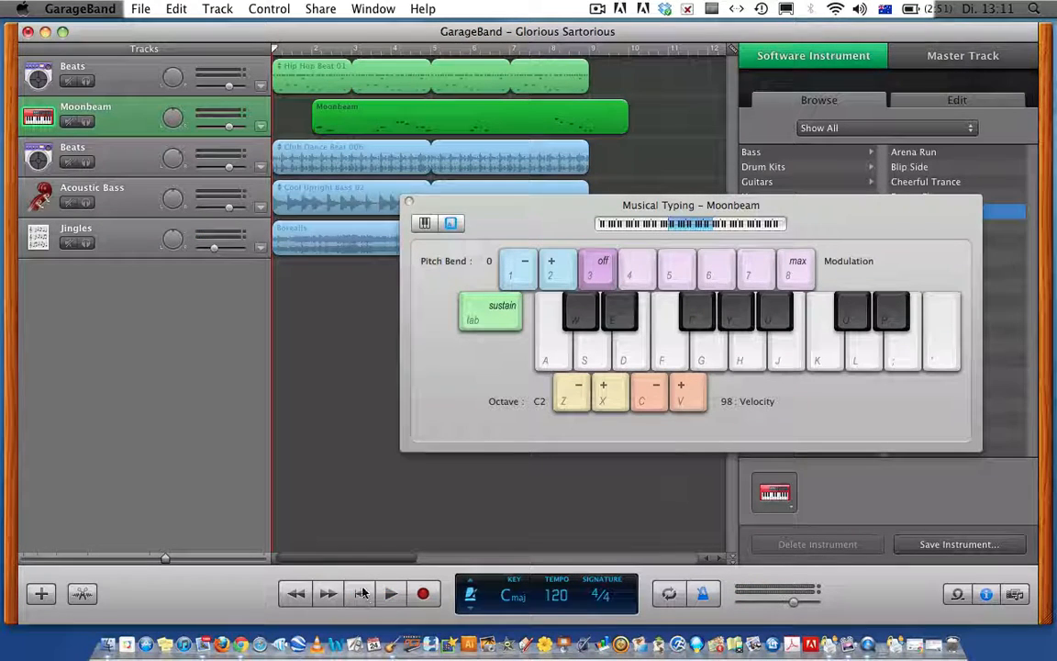
drag(464, 198, 558, 258)
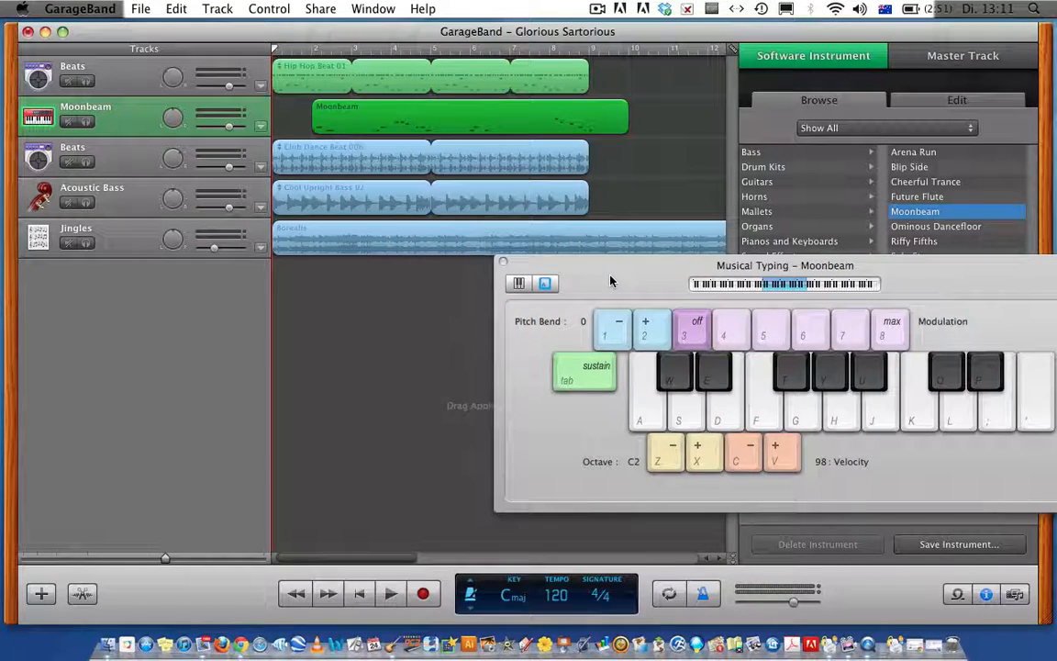
click(502, 265)
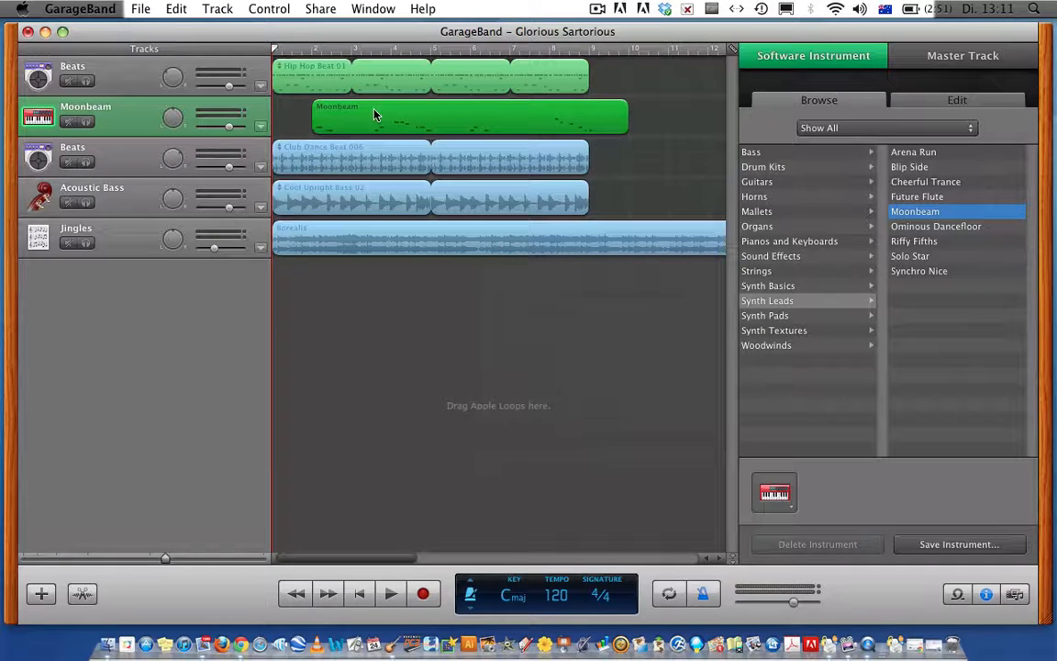
Step: Move the recorded Moonbeam region to the start of the timeline and solo its track
drag(363, 114, 321, 119)
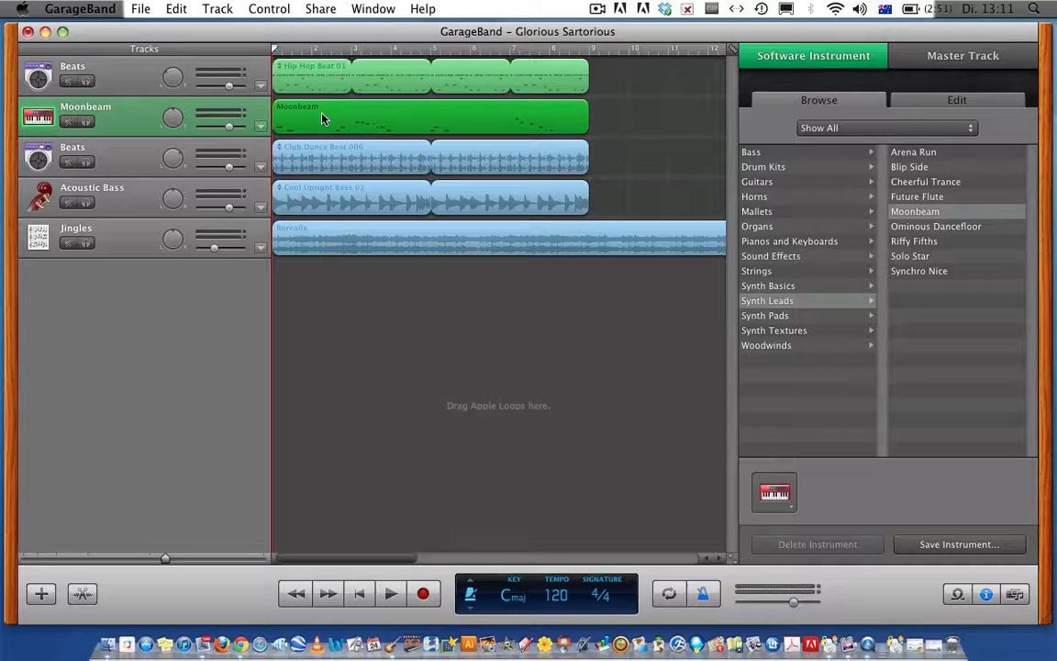
click(86, 122)
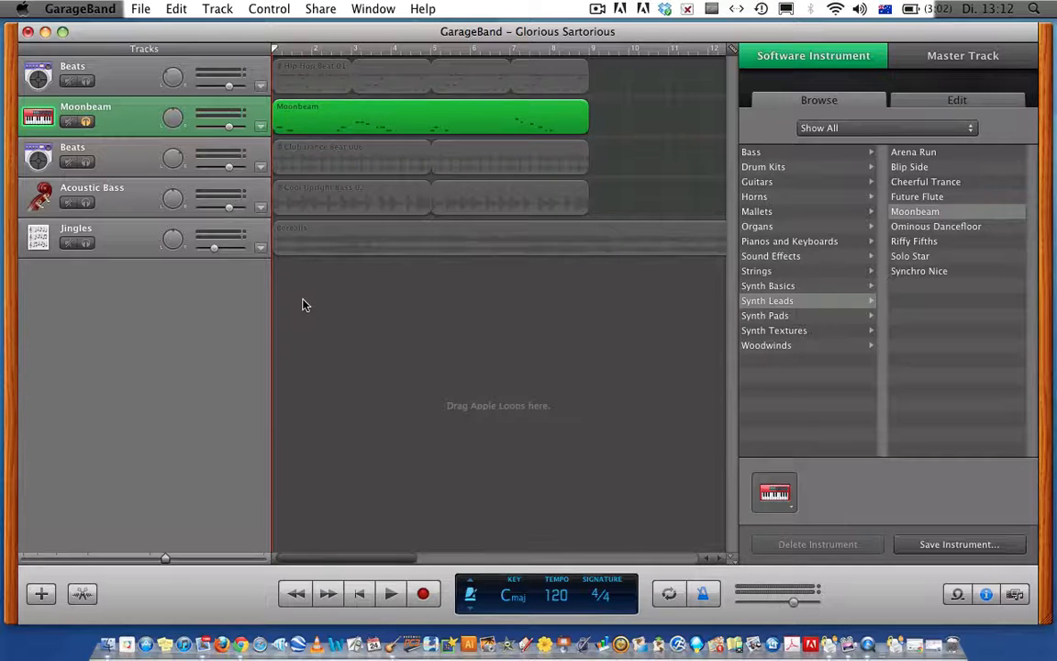
Step: Play back the soloed Moonbeam melody, stop near its end, and return the playhead to the start of the song
key(space)
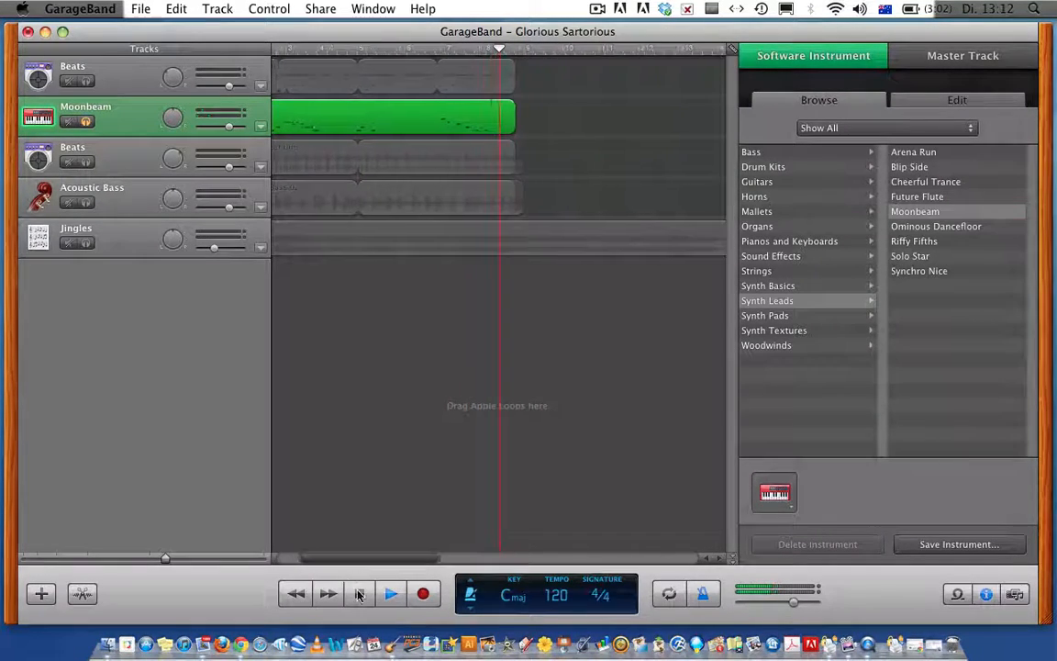
key(space)
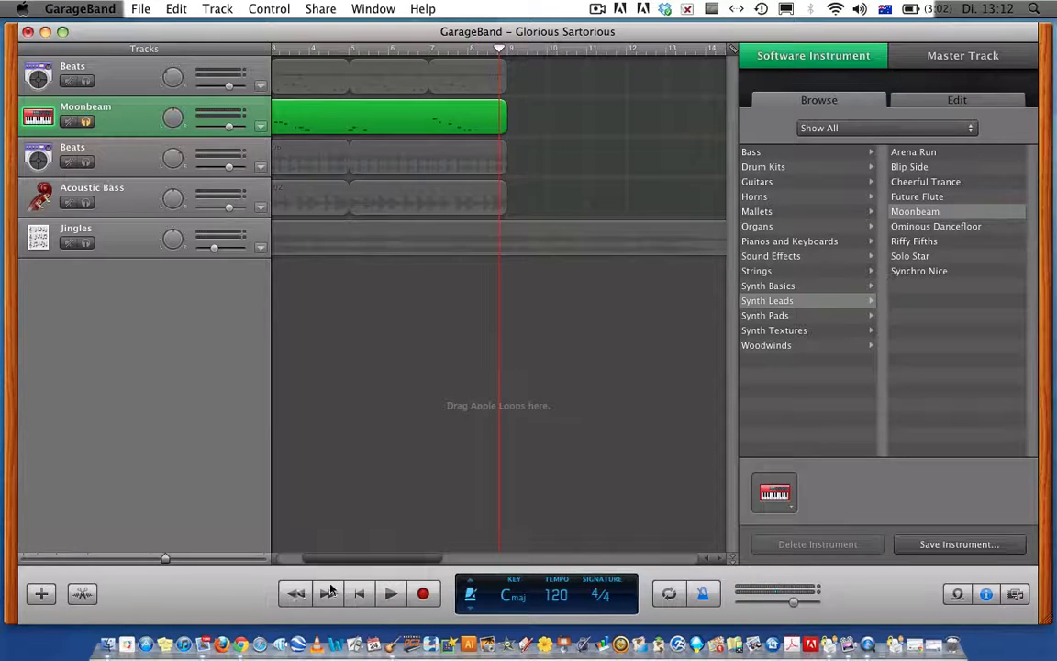
click(357, 595)
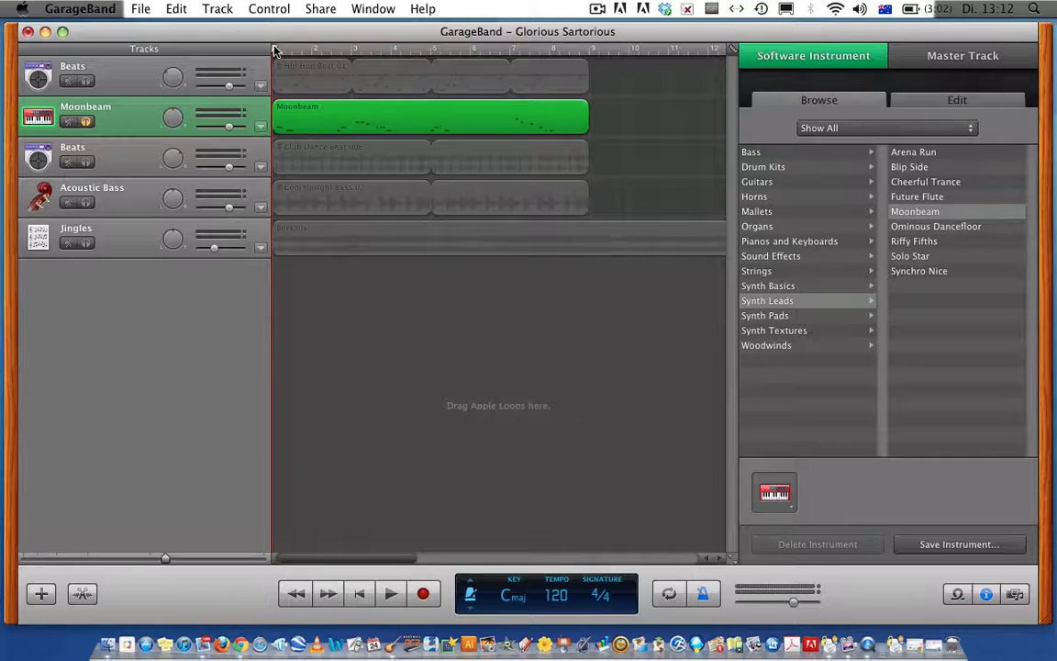
Step: Split the Moonbeam region at about bar 2.5 and check the two pieces by selecting each one
drag(272, 50, 333, 46)
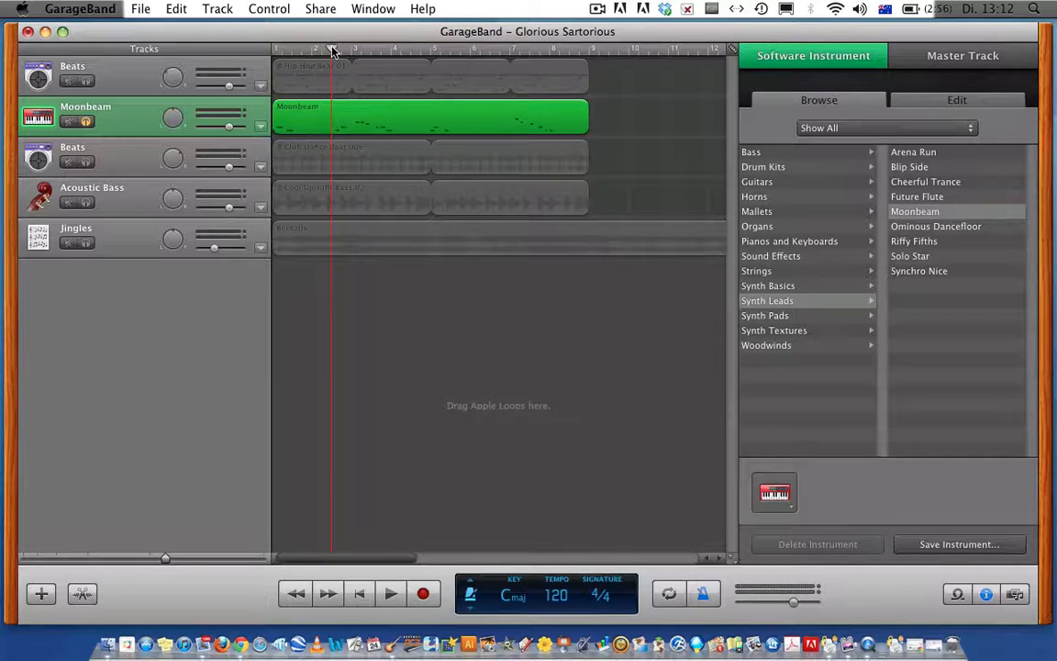
click(217, 9)
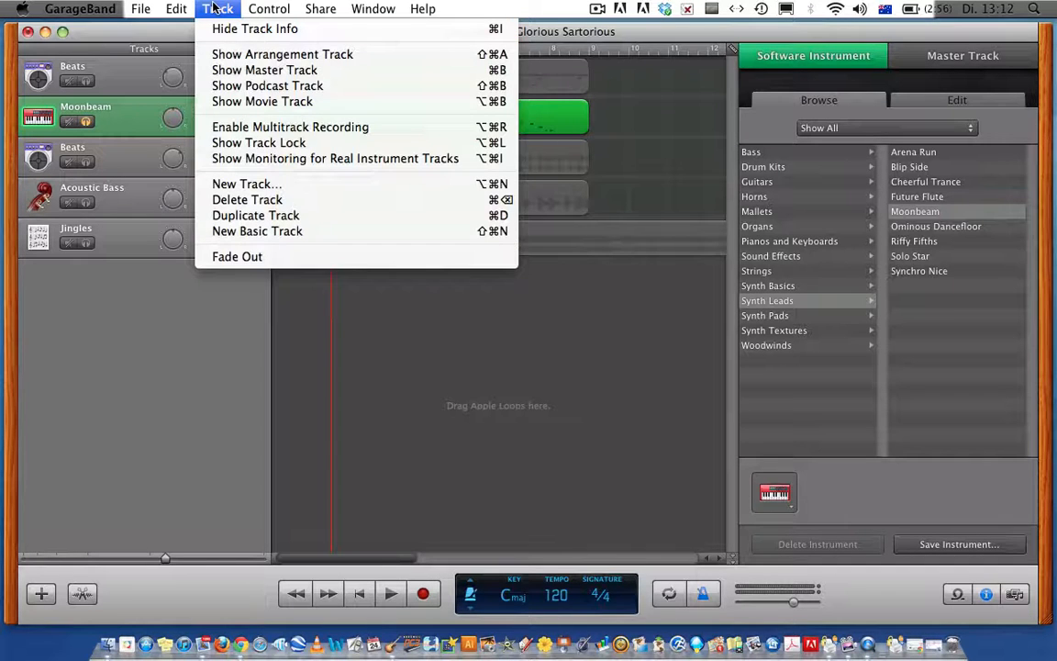
mouse_move(272, 7)
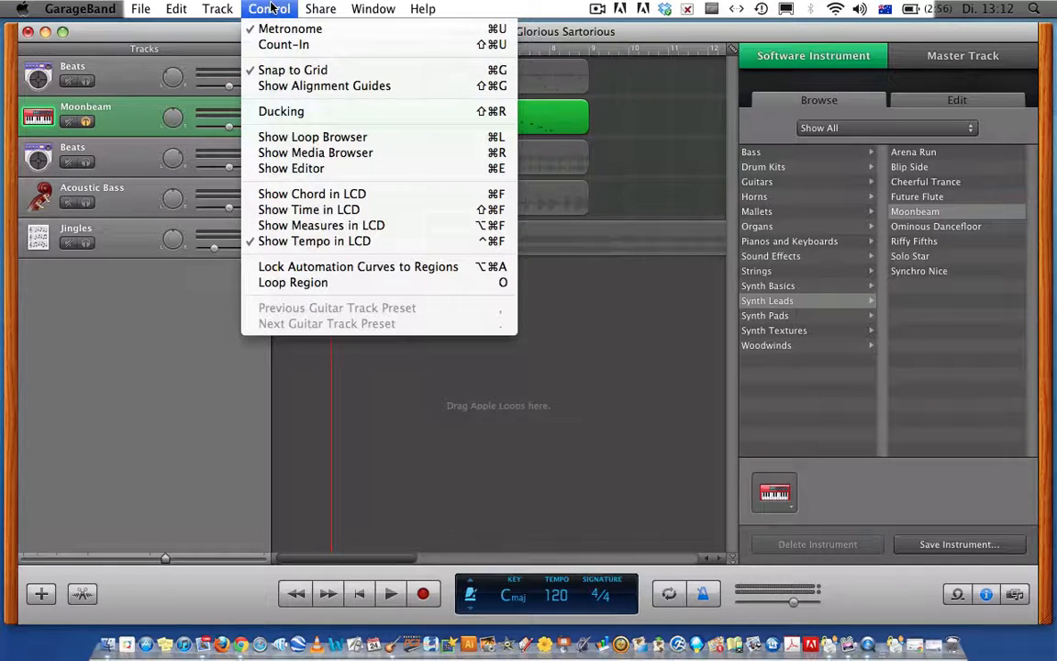
mouse_move(183, 9)
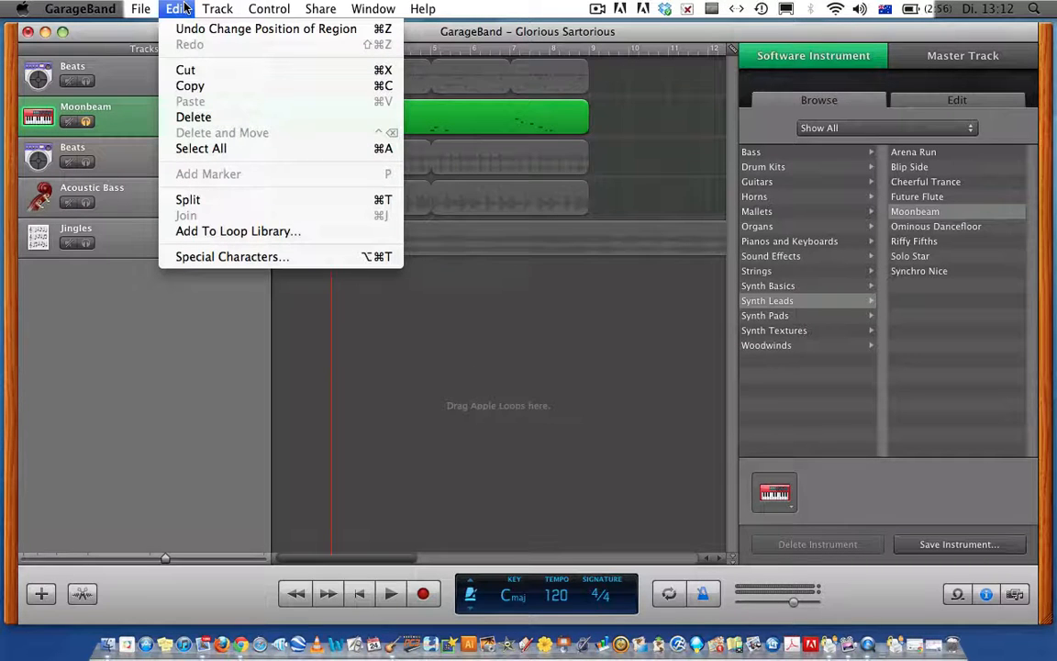
click(204, 201)
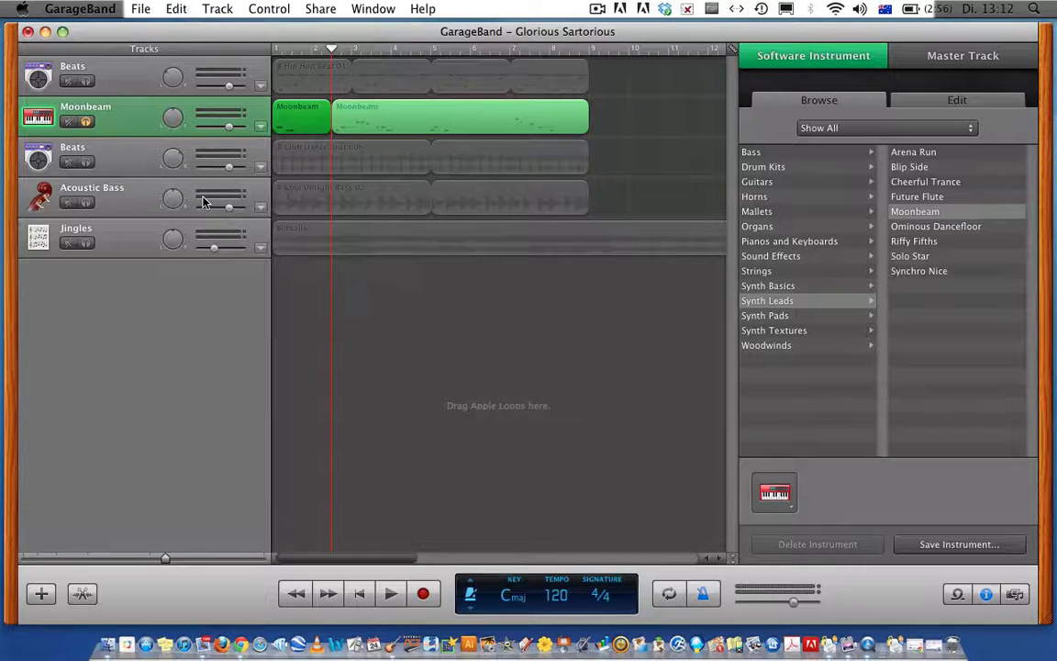
click(334, 110)
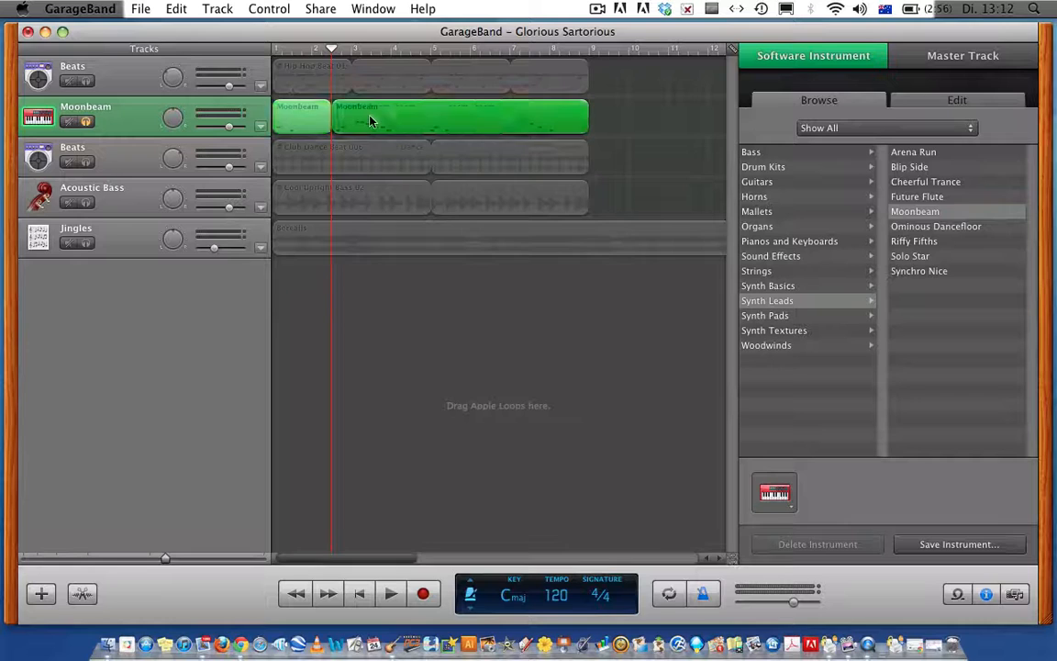
click(317, 122)
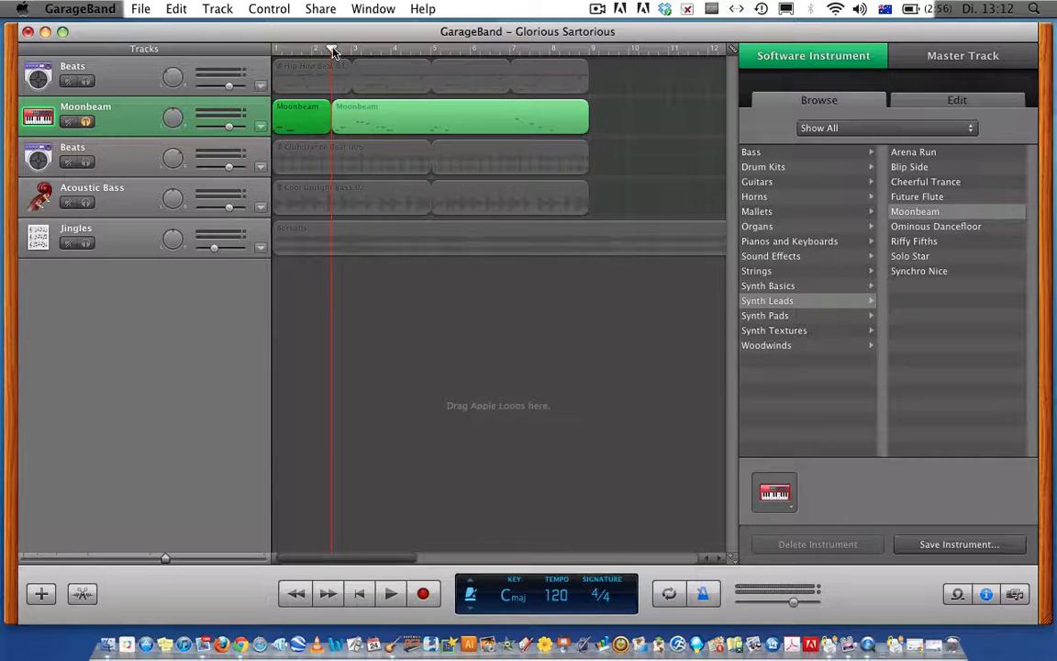
Step: Split the longer second Moonbeam region at about bar 4.25, with all regions on the track selected
drag(333, 50, 401, 48)
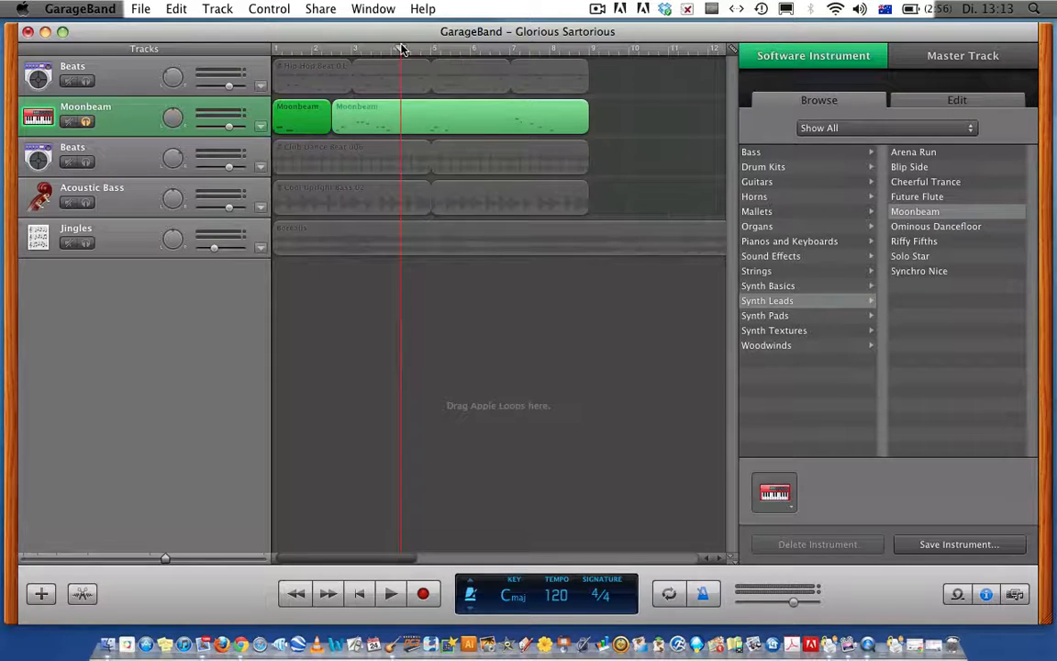
click(173, 8)
click(204, 199)
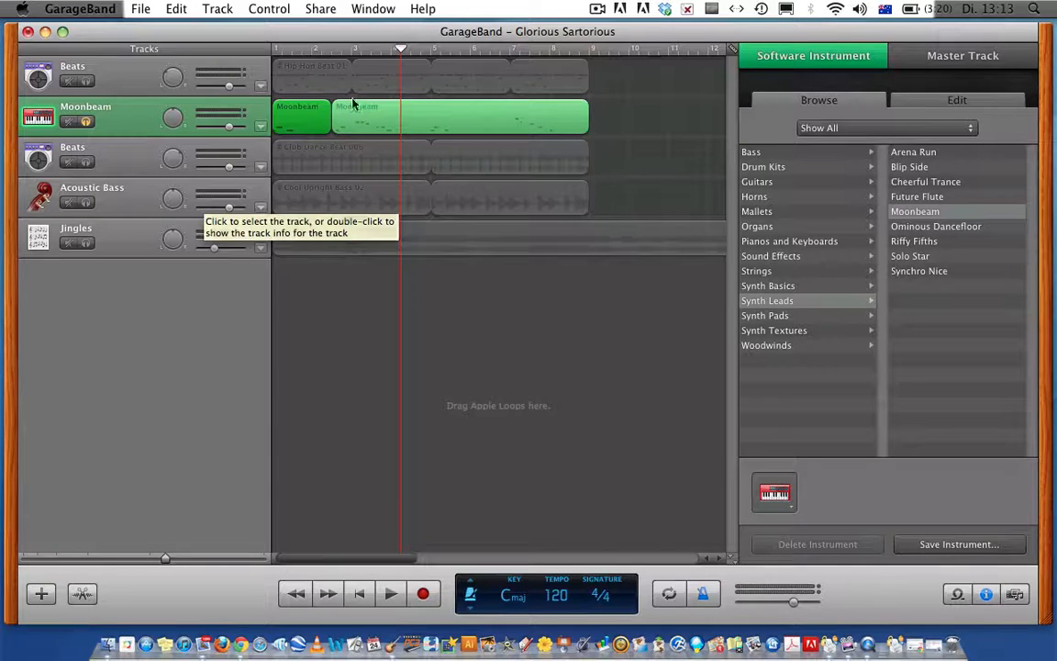
click(125, 118)
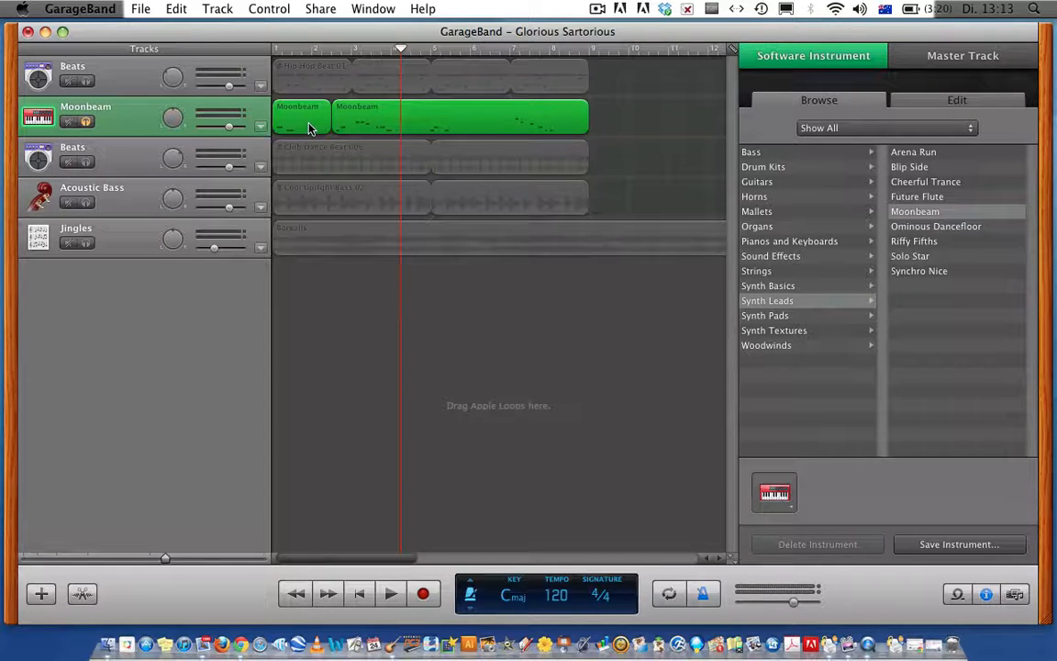
click(170, 8)
click(187, 199)
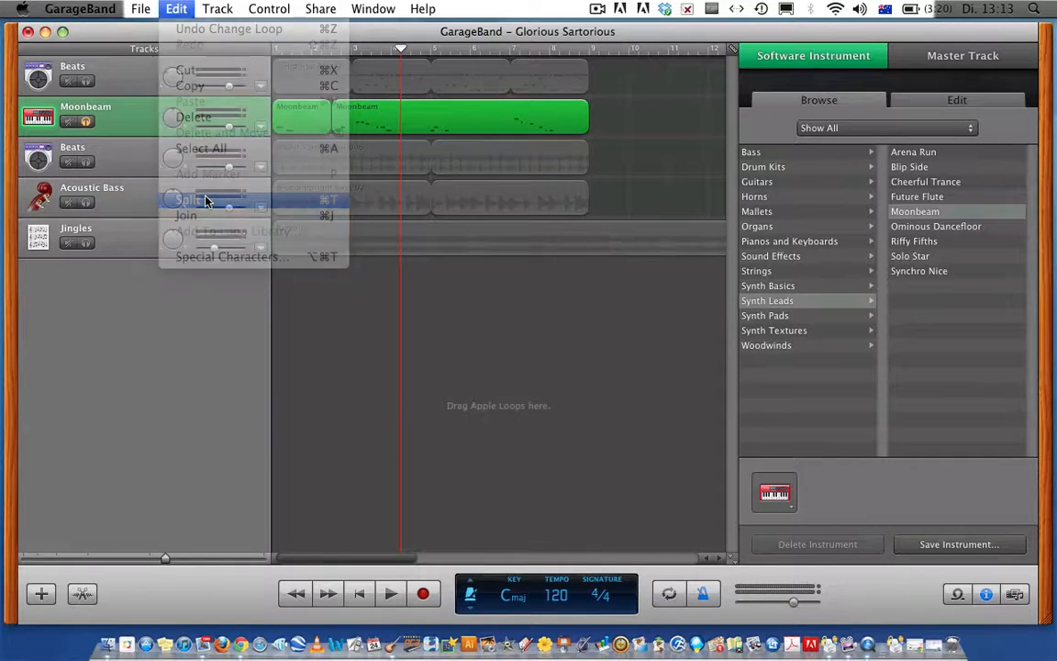
Step: Delete the last Moonbeam region and move the middle one along its track to start at bar 9
click(441, 123)
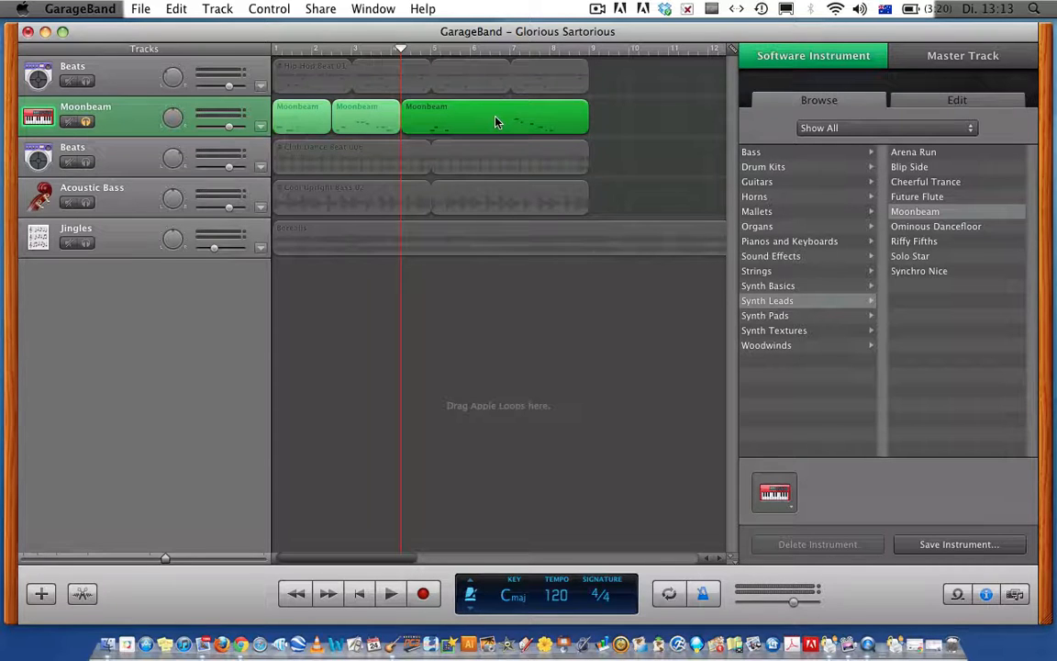
key(Delete)
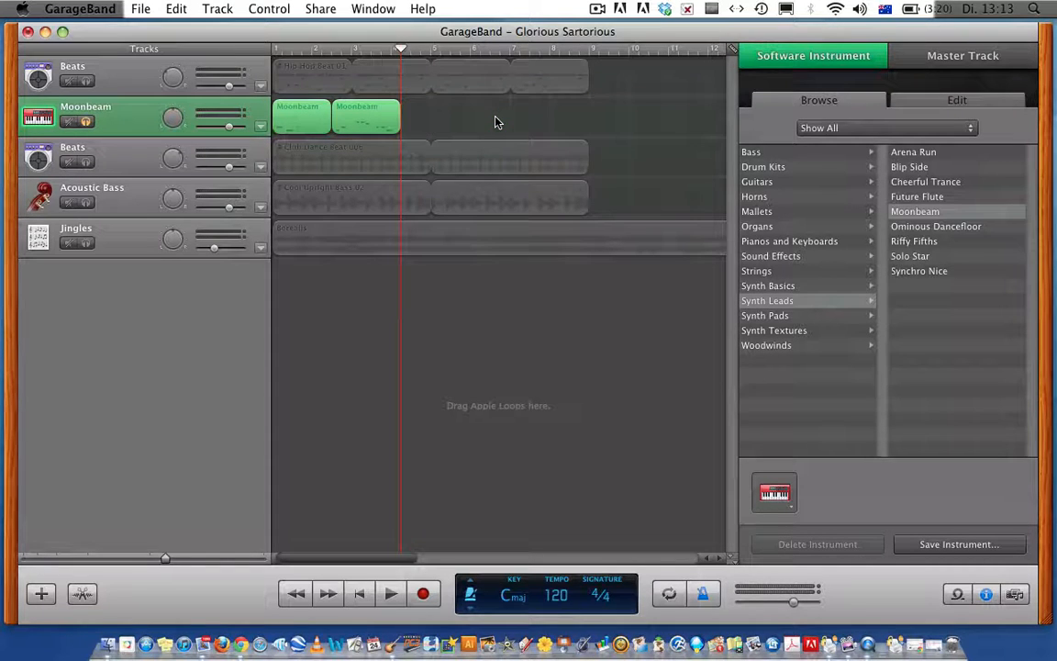
click(379, 115)
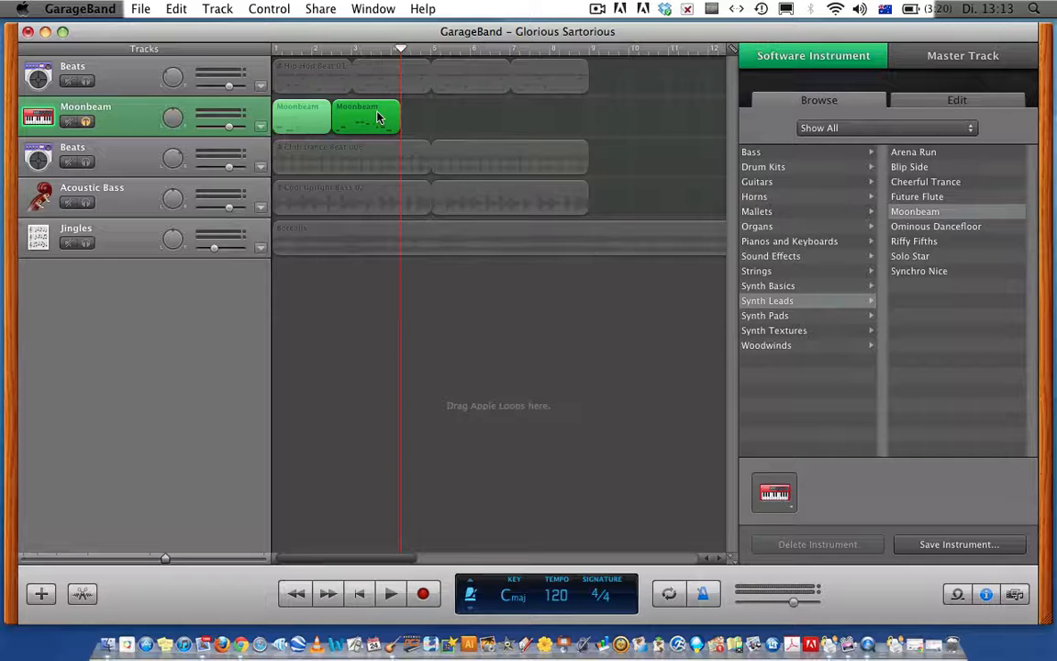
drag(379, 116, 639, 107)
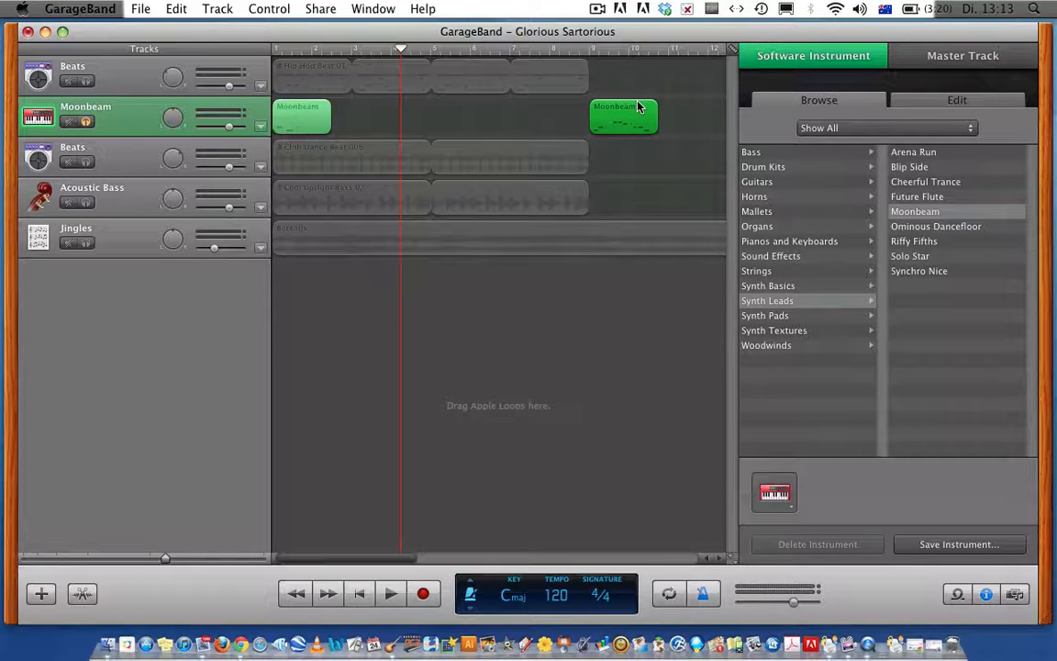
Step: Select the first Moonbeam region, play it from the start of the song, then stop and return to the beginning
click(309, 124)
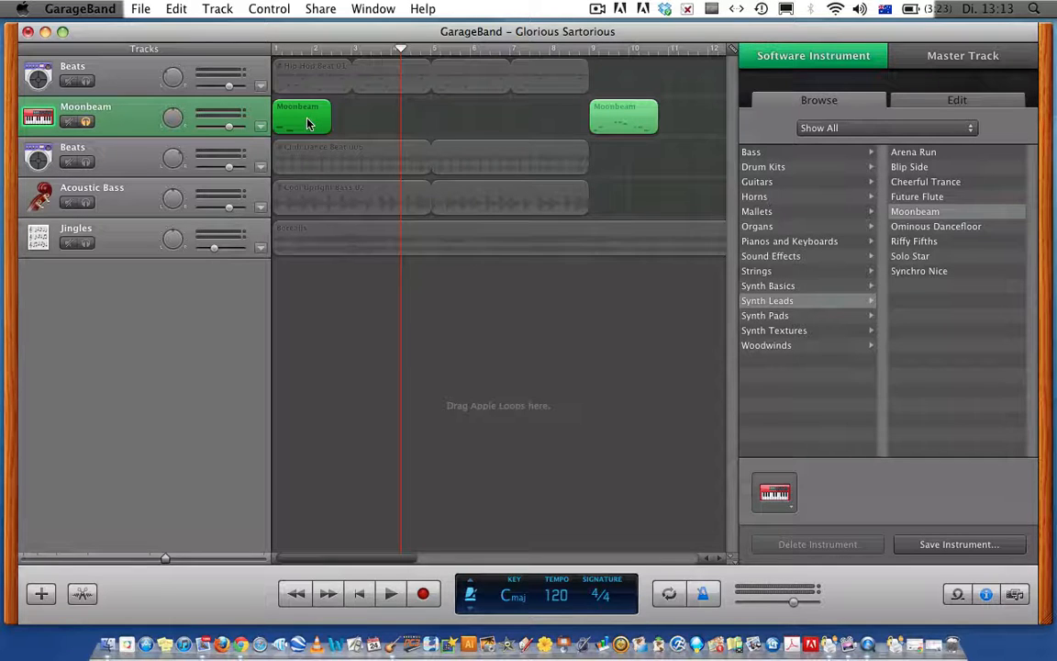
click(359, 594)
click(391, 595)
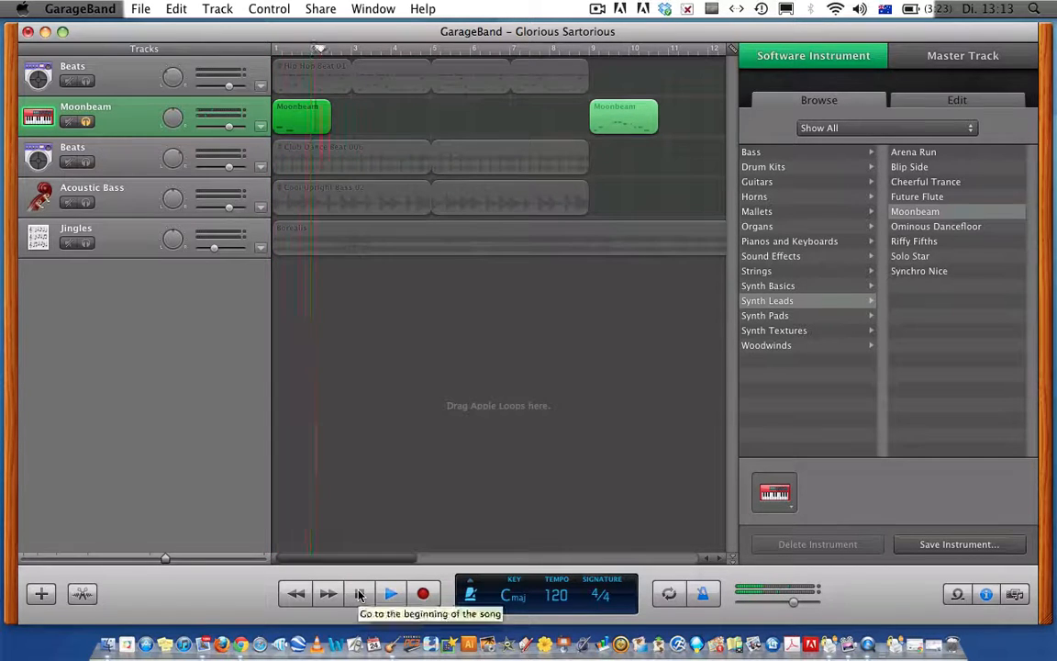
key(space)
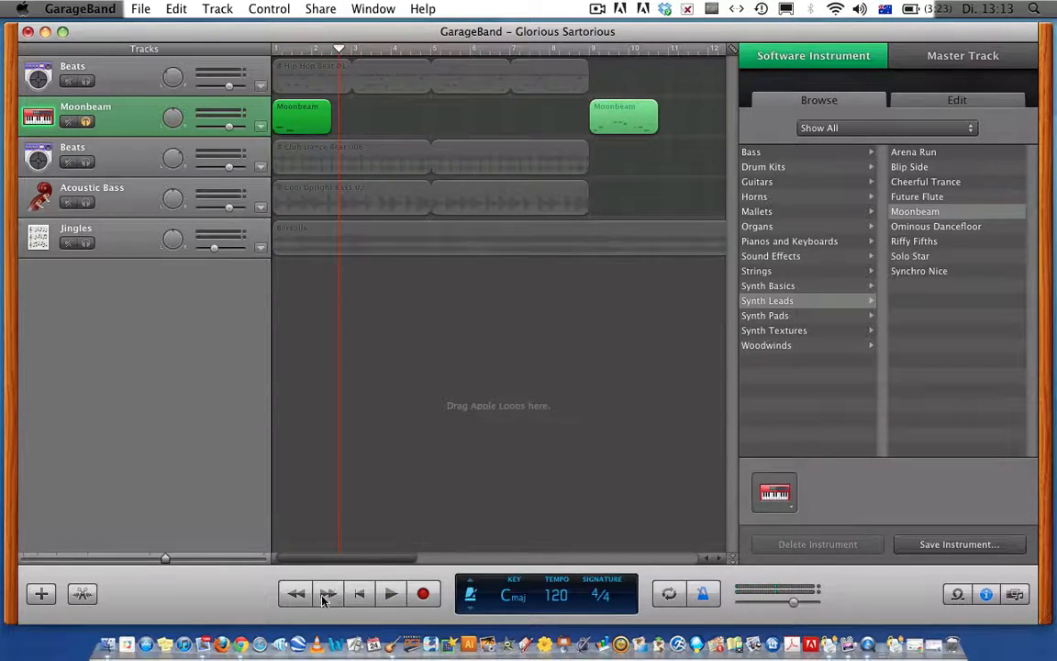
click(357, 594)
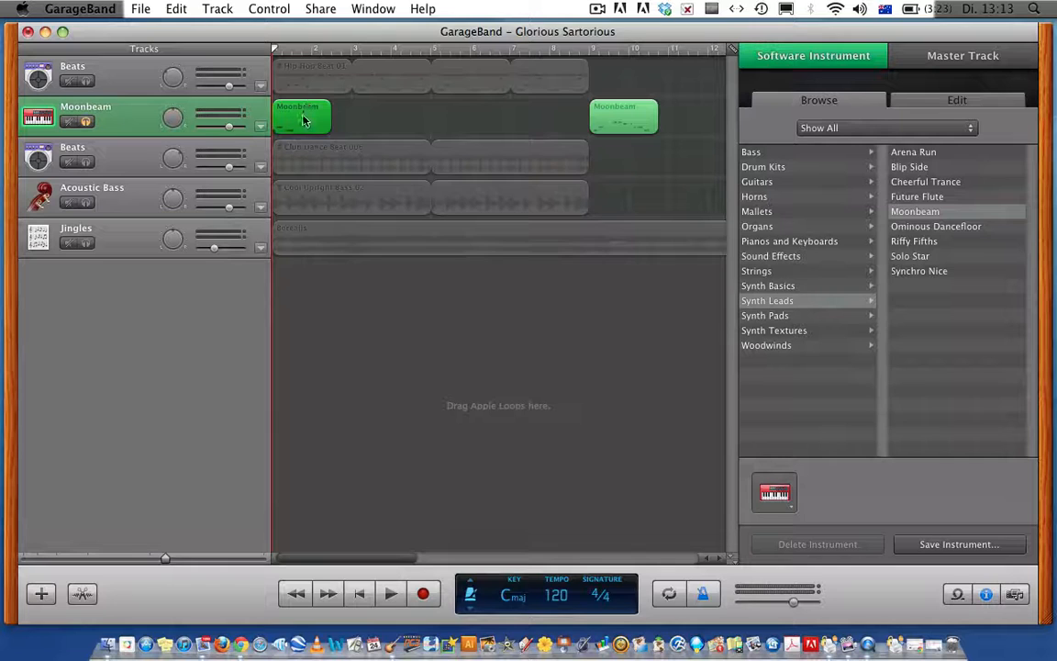
Step: Place copies of the first Moonbeam region on the same track at bars 3, 5 and 7
click(352, 50)
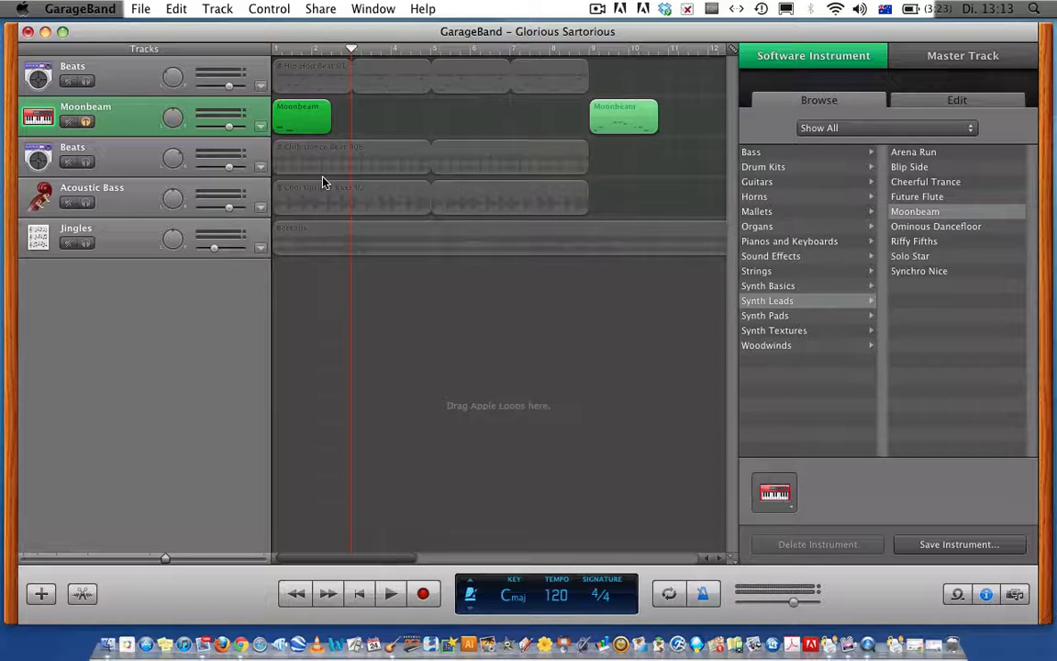
key(super+v)
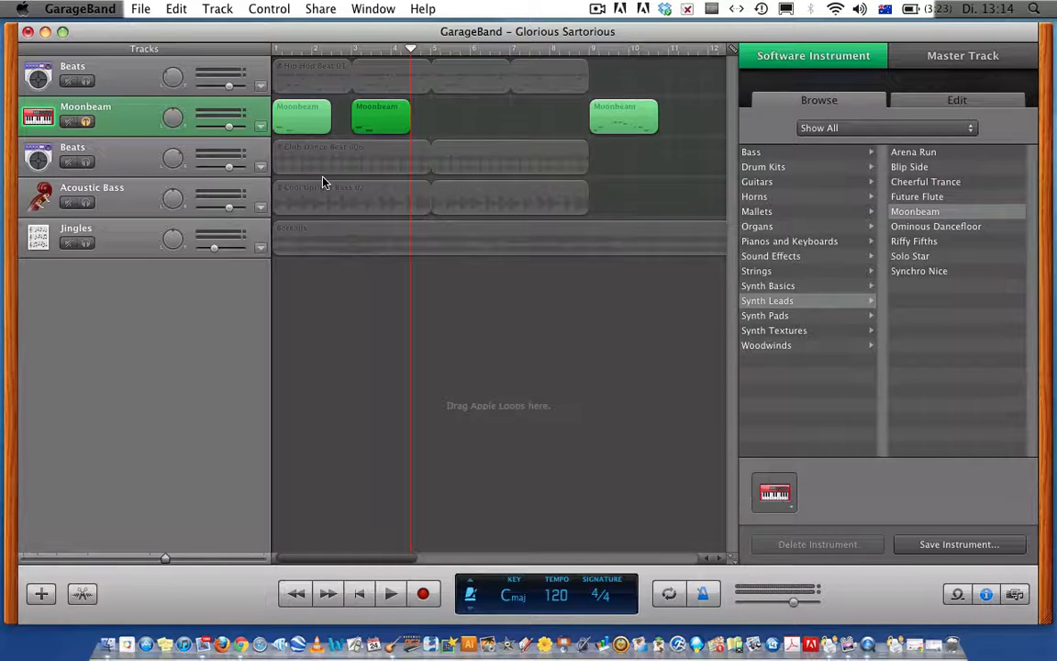
click(432, 51)
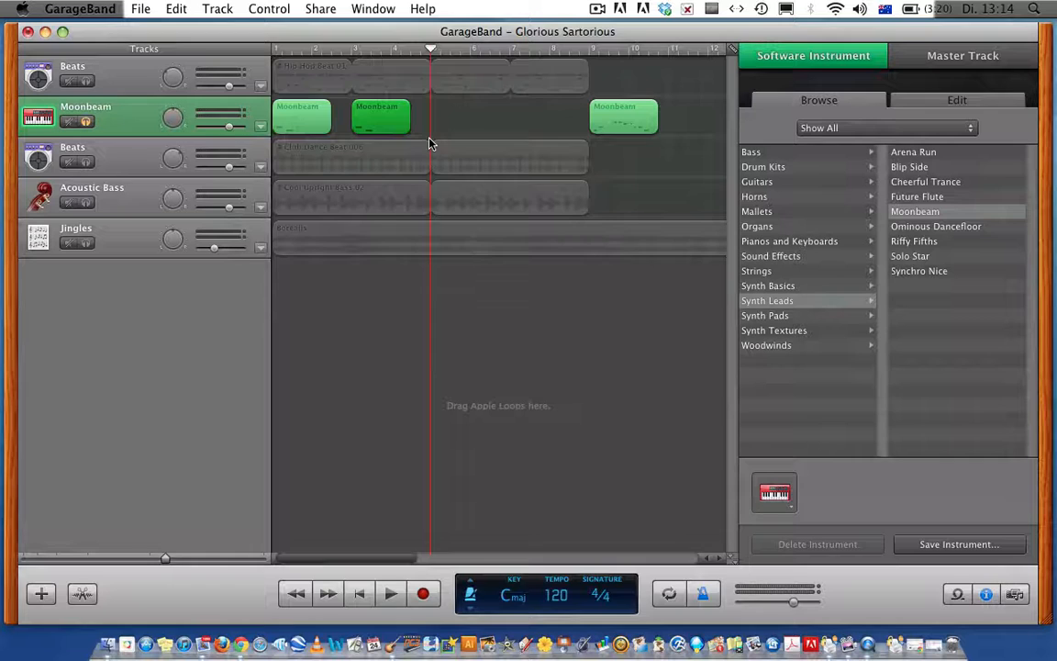
key(super+v)
drag(489, 52, 504, 52)
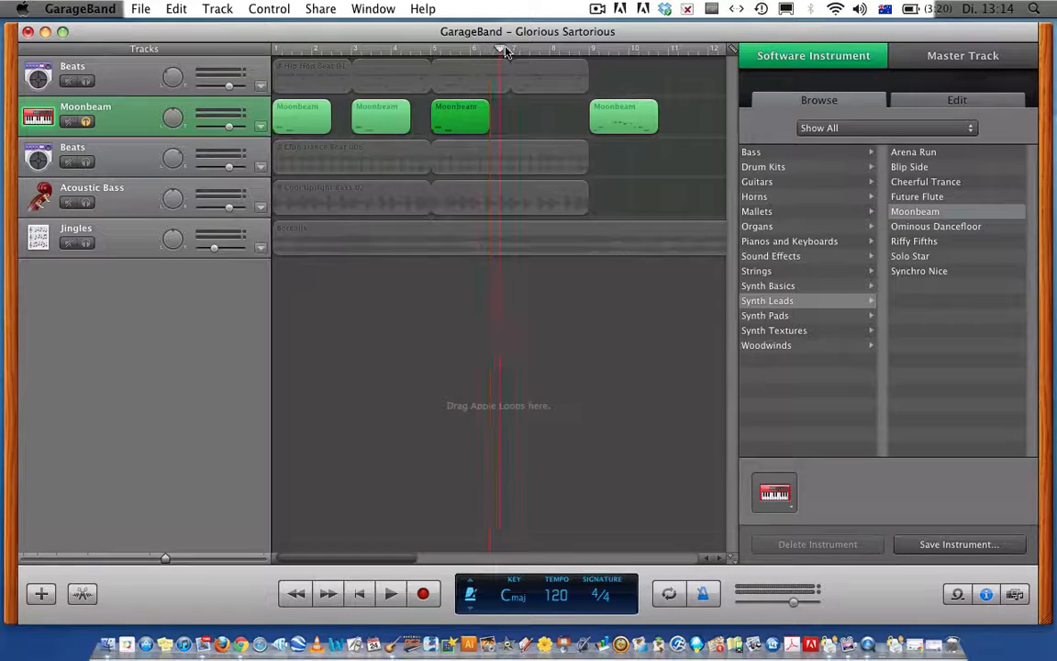
key(super+v)
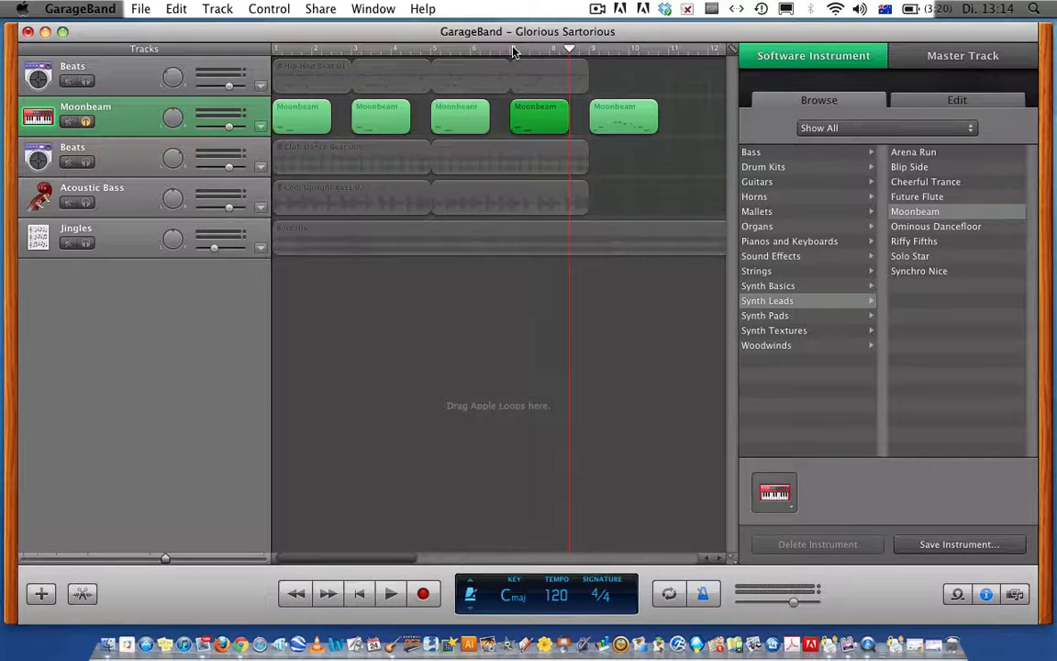
Step: Unsolo the Moonbeam track and play the full arrangement from the start until past its last region, then stop playback
click(360, 595)
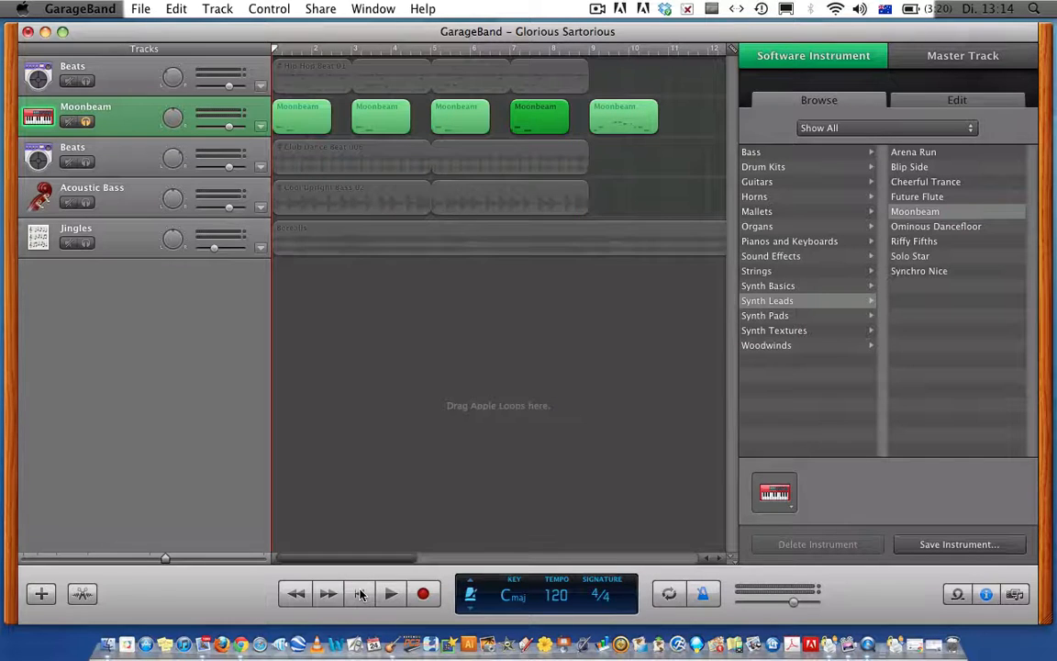
click(86, 122)
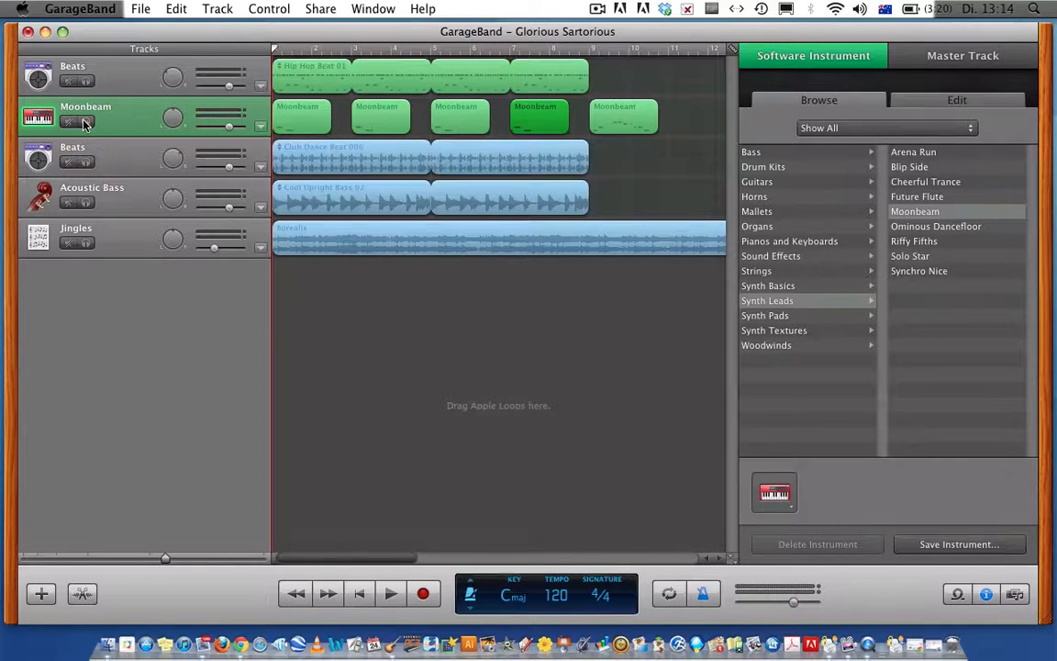
click(391, 593)
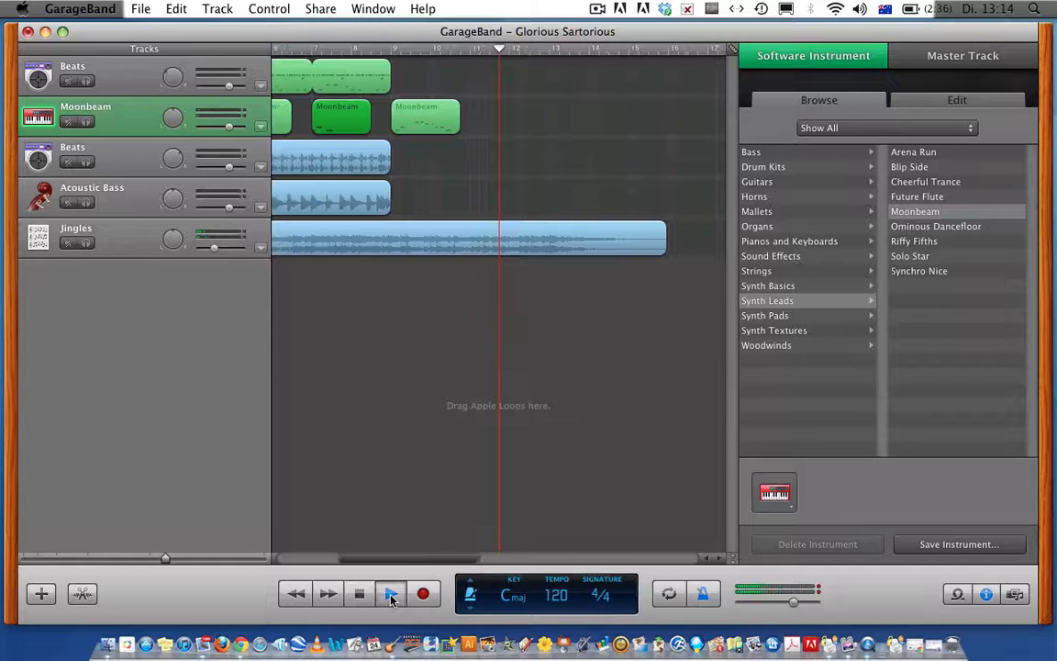
click(360, 595)
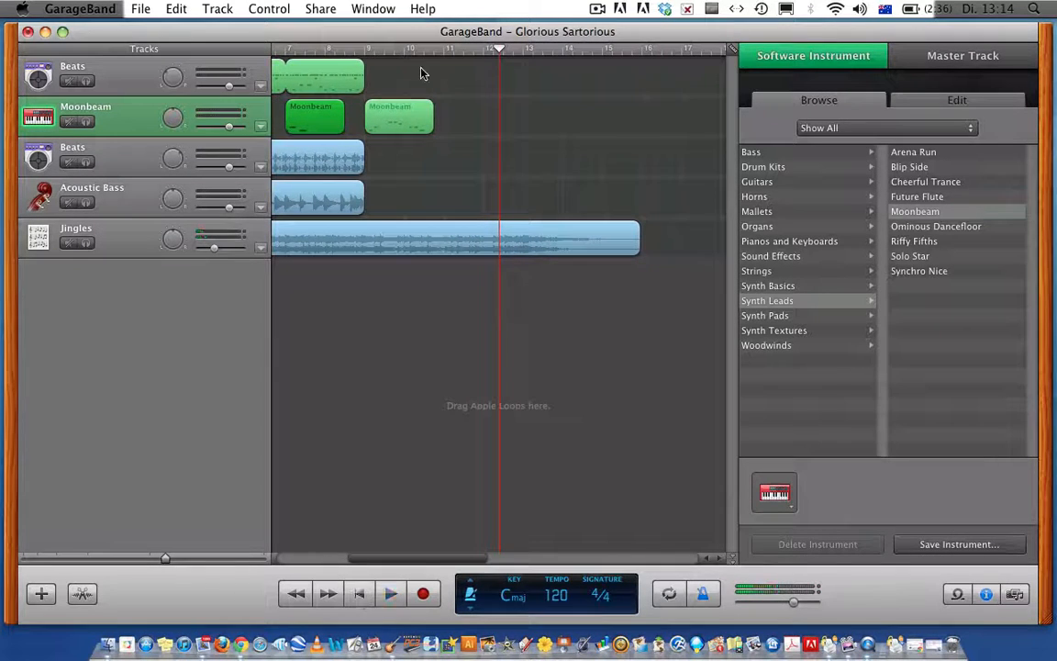
Step: Turn on the cycle region and move it to start at bar 9, above the last Moonbeam region
click(390, 118)
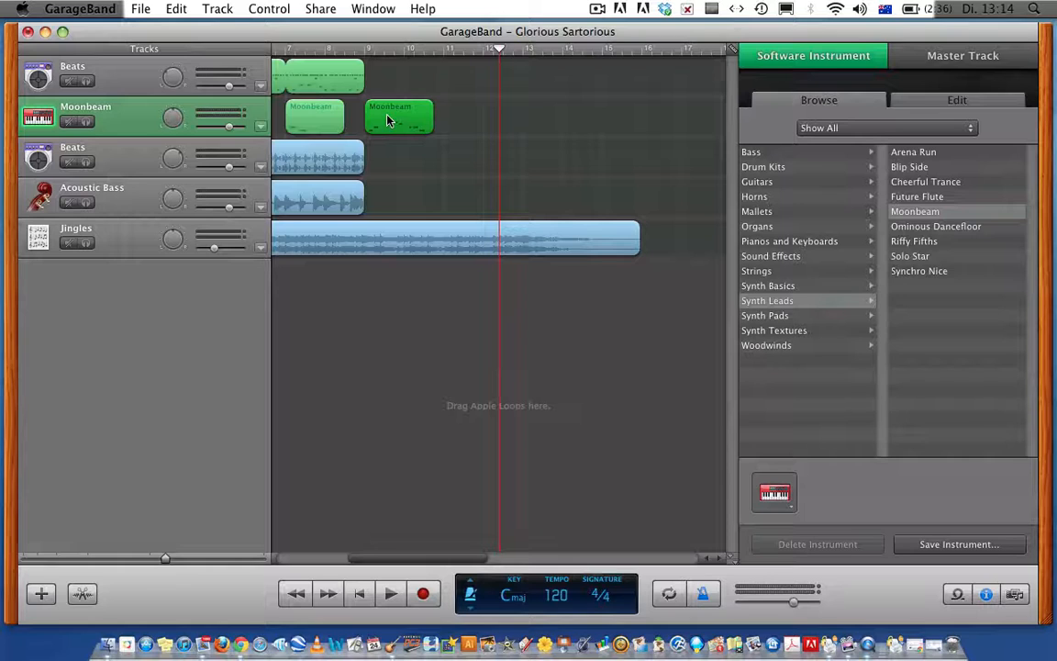
click(669, 594)
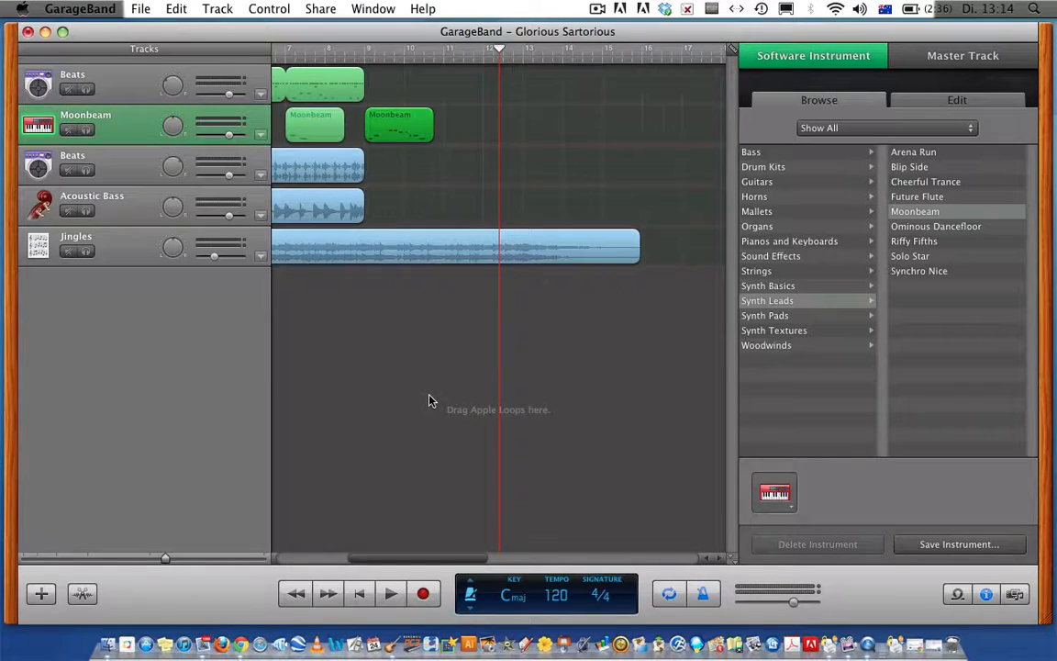
scroll(429, 401, left, 5)
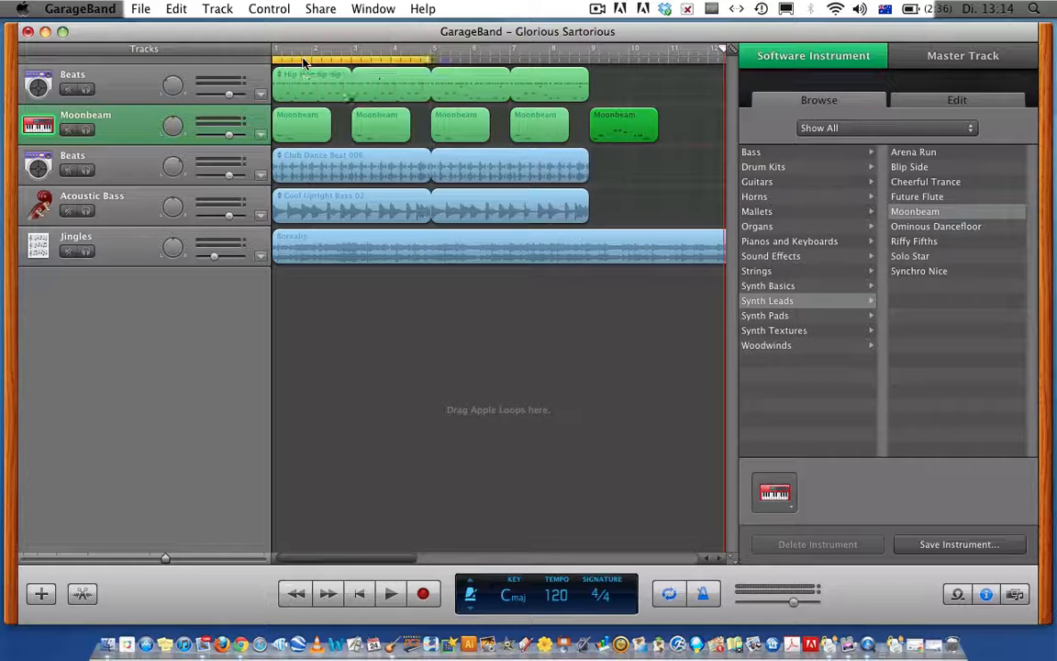
drag(304, 60, 601, 62)
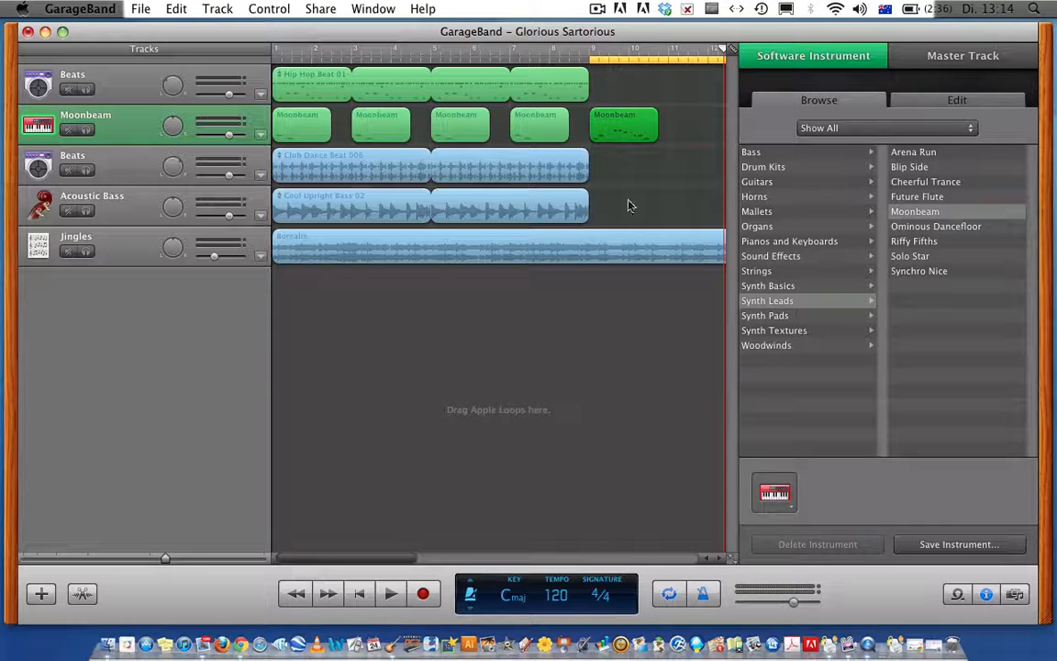
Step: Shorten the cycle region to the length of the last Moonbeam region at bar 9, play it, then stop playback
scroll(641, 202, right, 5)
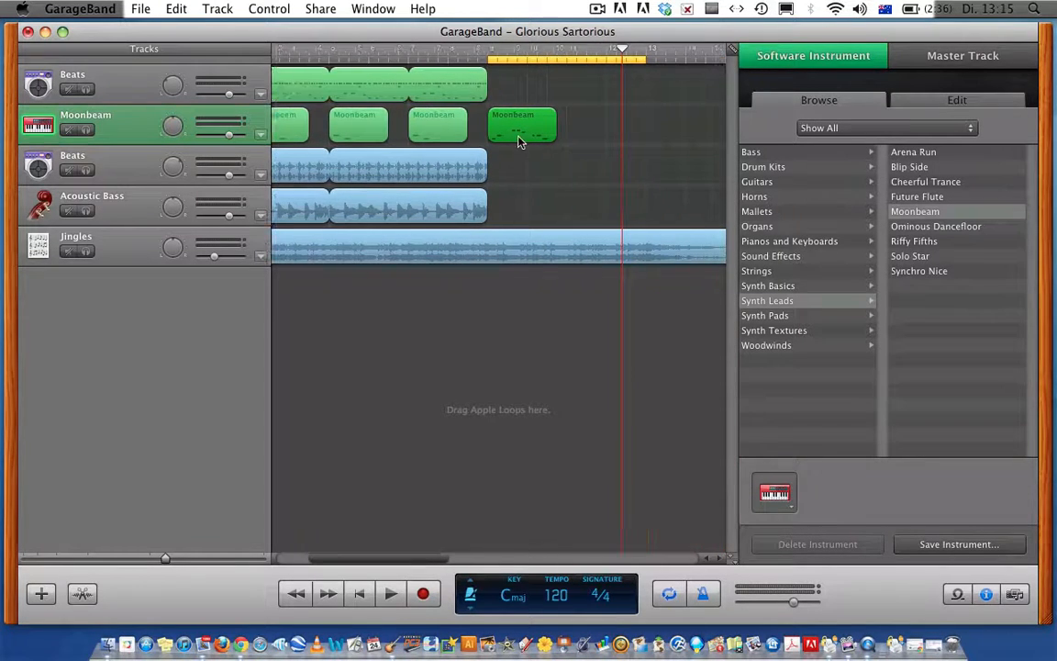
click(491, 53)
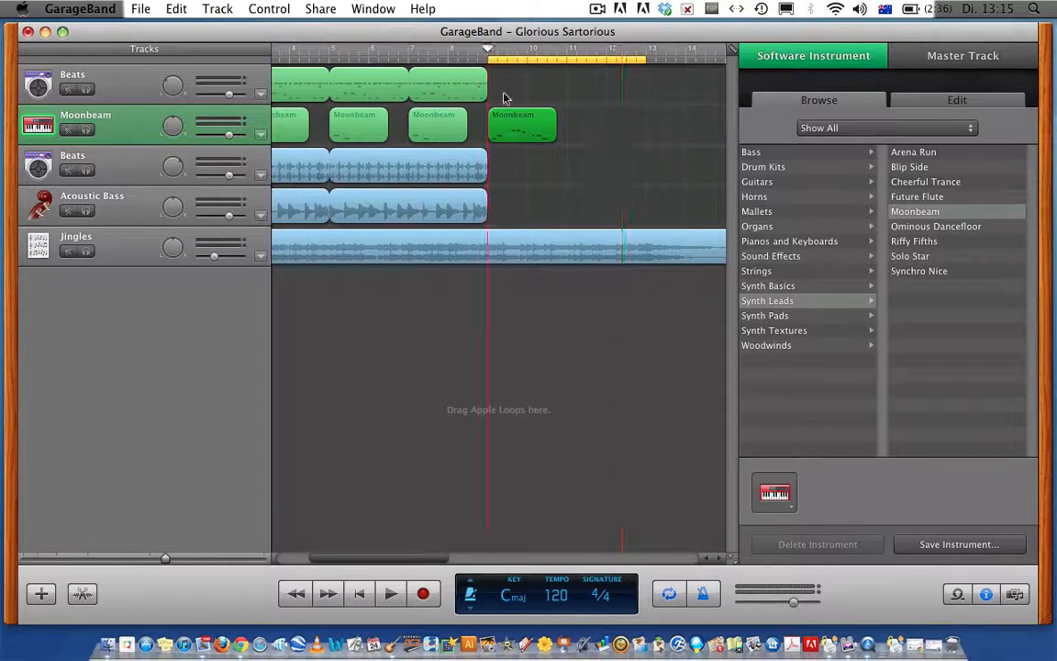
drag(647, 62, 559, 64)
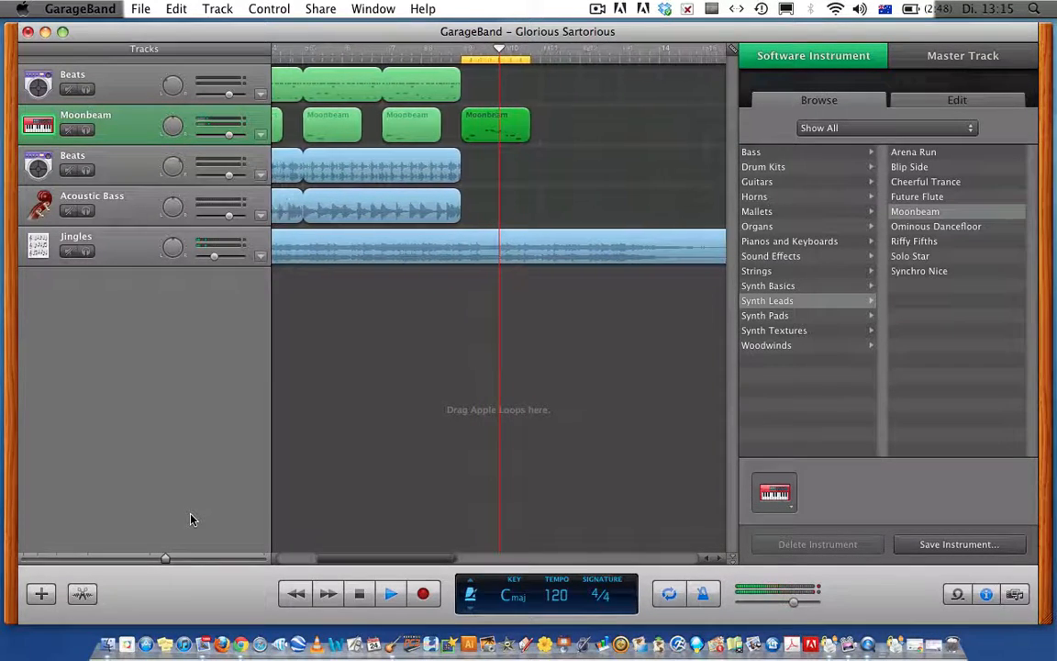
key(space)
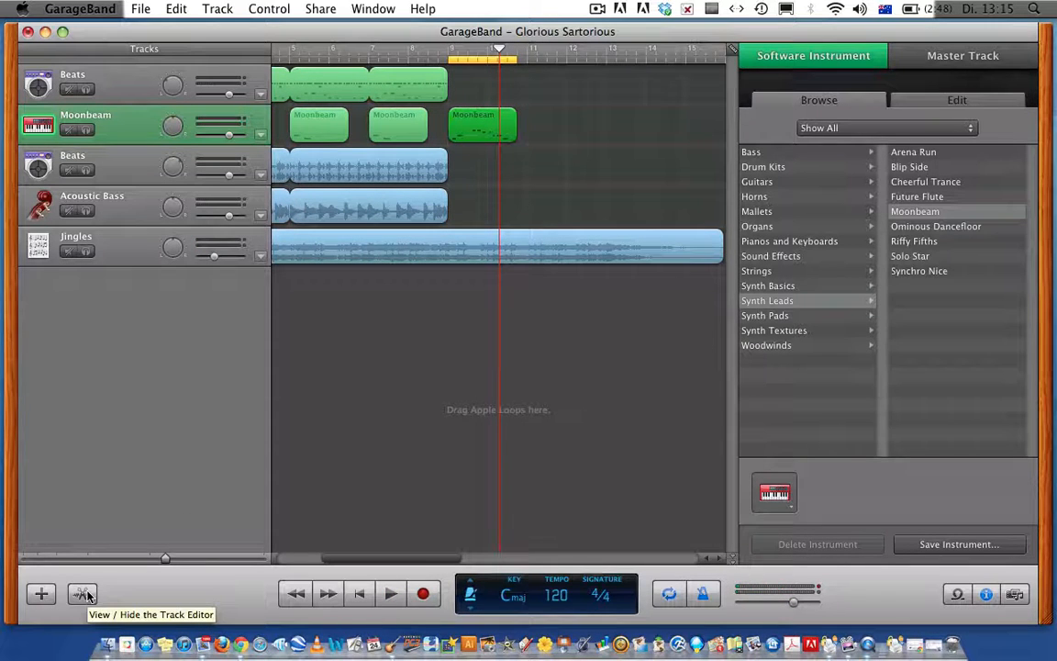
Step: Open the last Moonbeam region's notes in the track editor and play the region, then stop playback
click(83, 594)
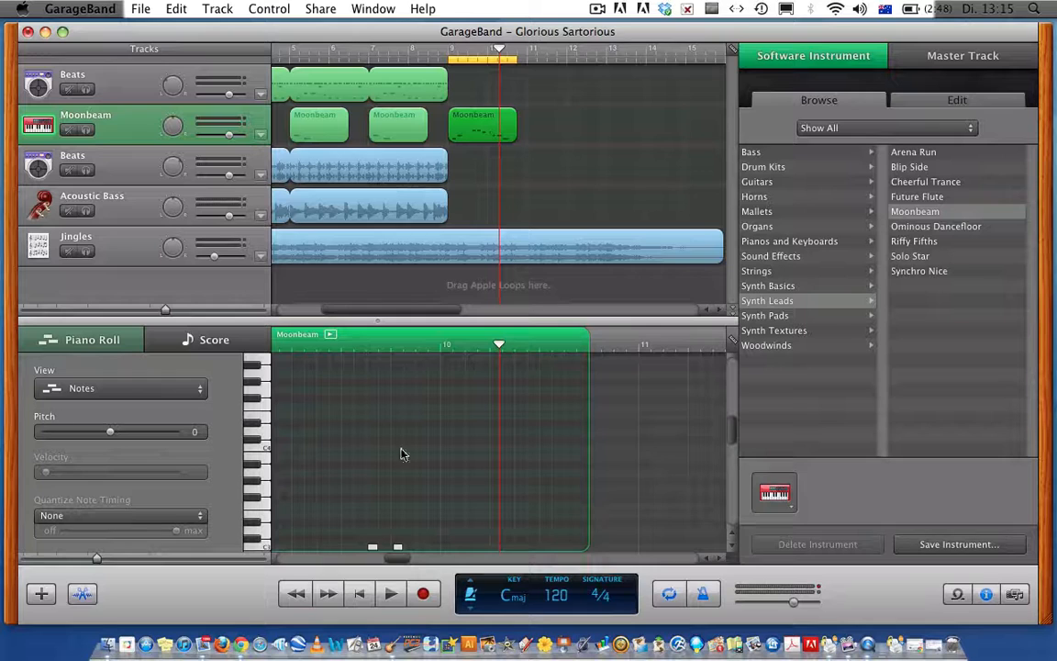
scroll(401, 454, left, 5)
scroll(401, 453, up, 5)
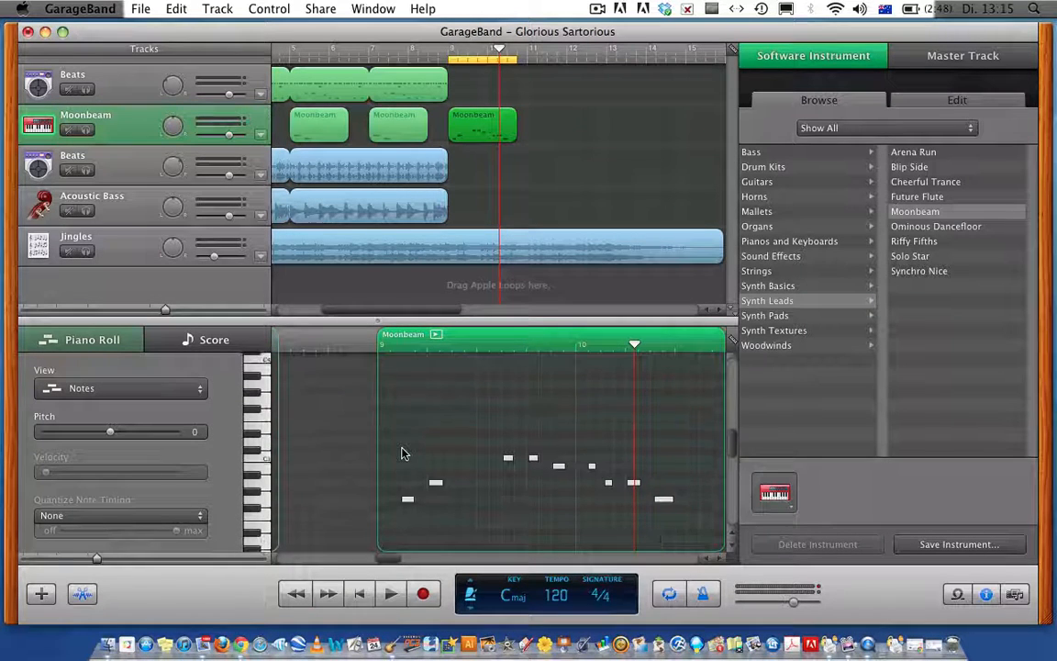
scroll(401, 453, down, 2)
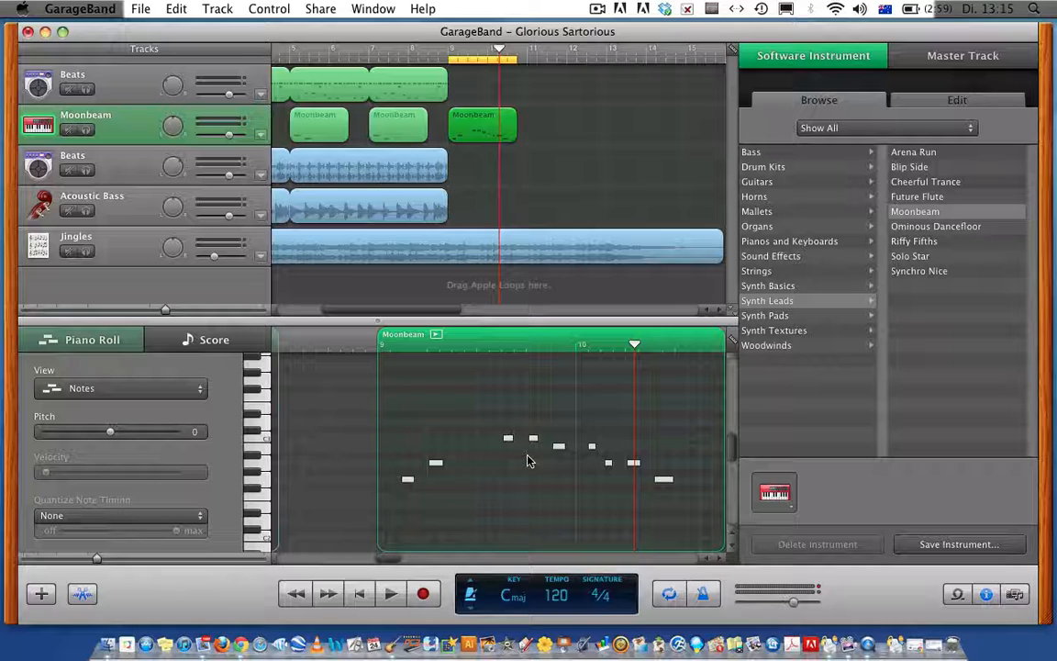
key(space)
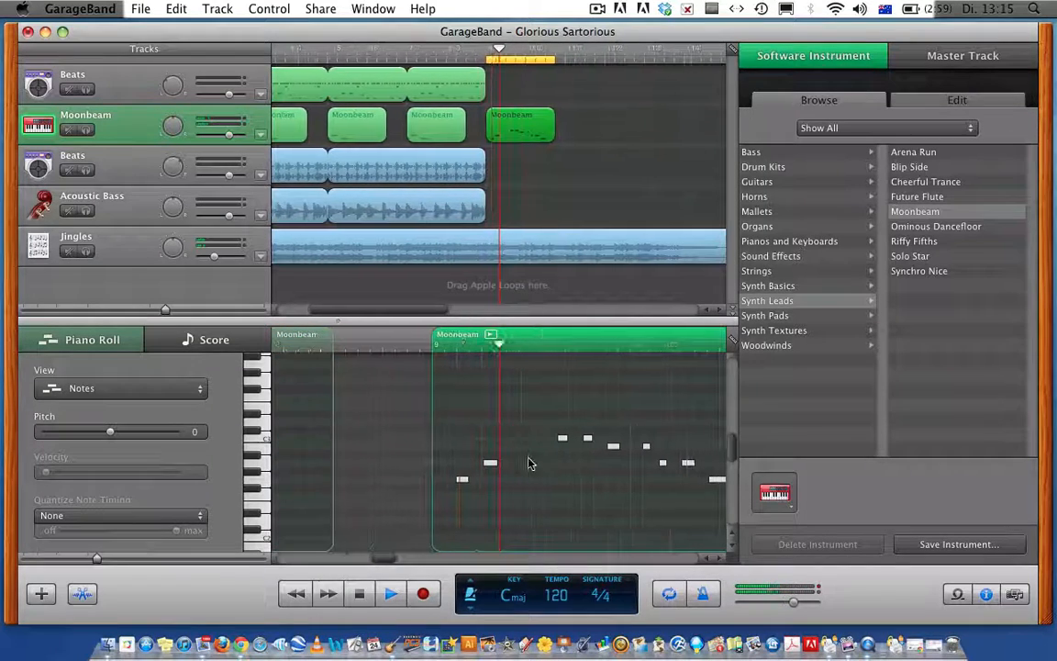
key(space)
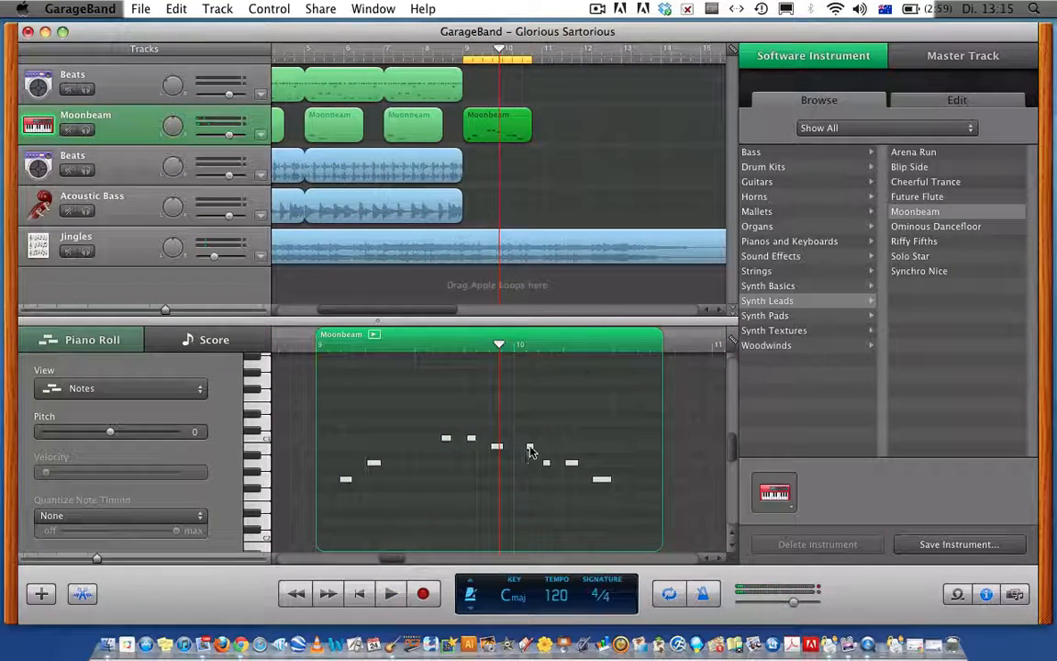
Step: Move the B2 note just after bar 10 down to E2 and slightly earlier, then play the cycled region to check it
click(529, 450)
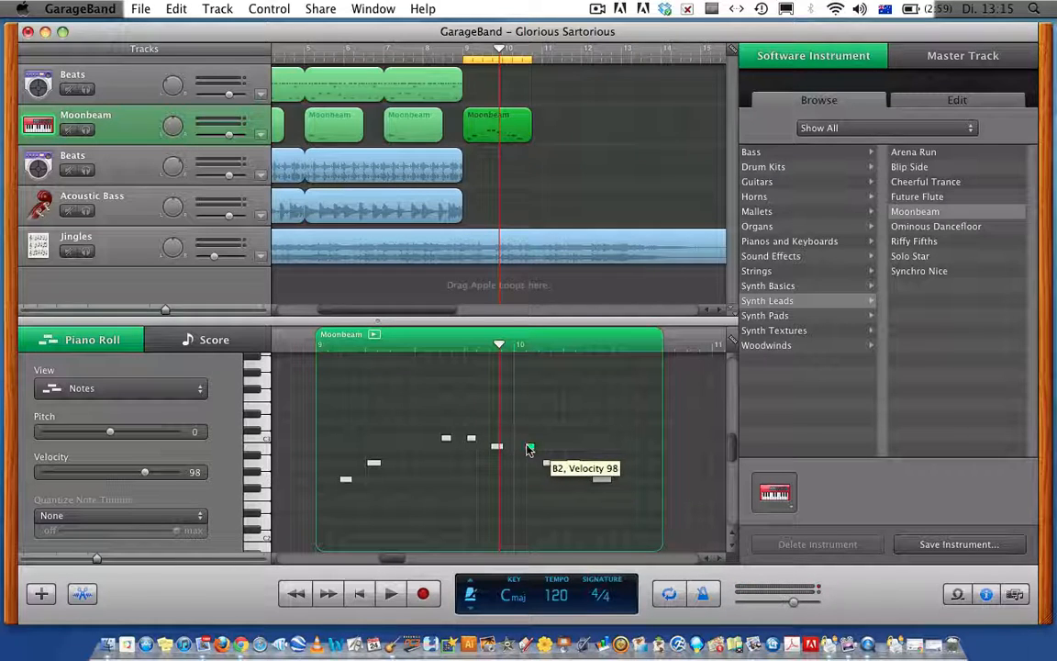
drag(519, 448, 519, 509)
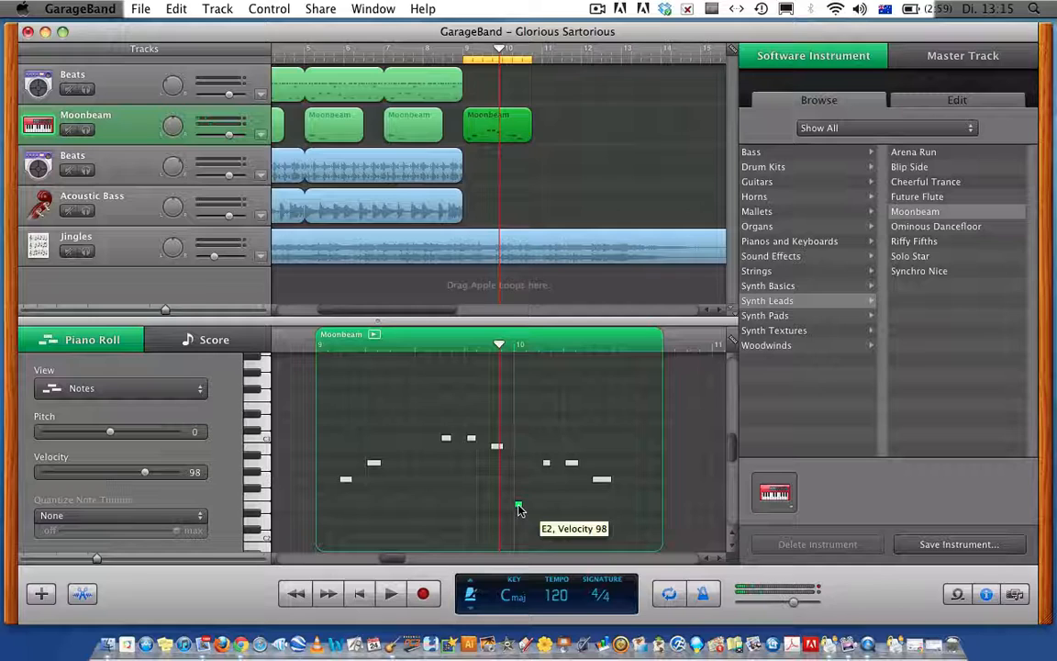
key(space)
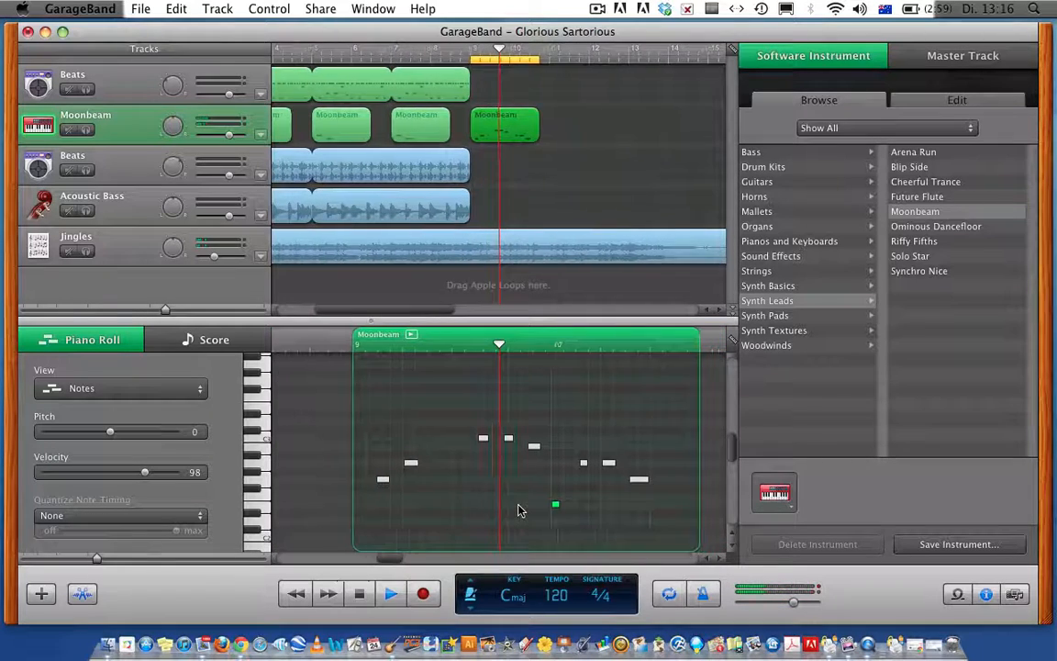
key(space)
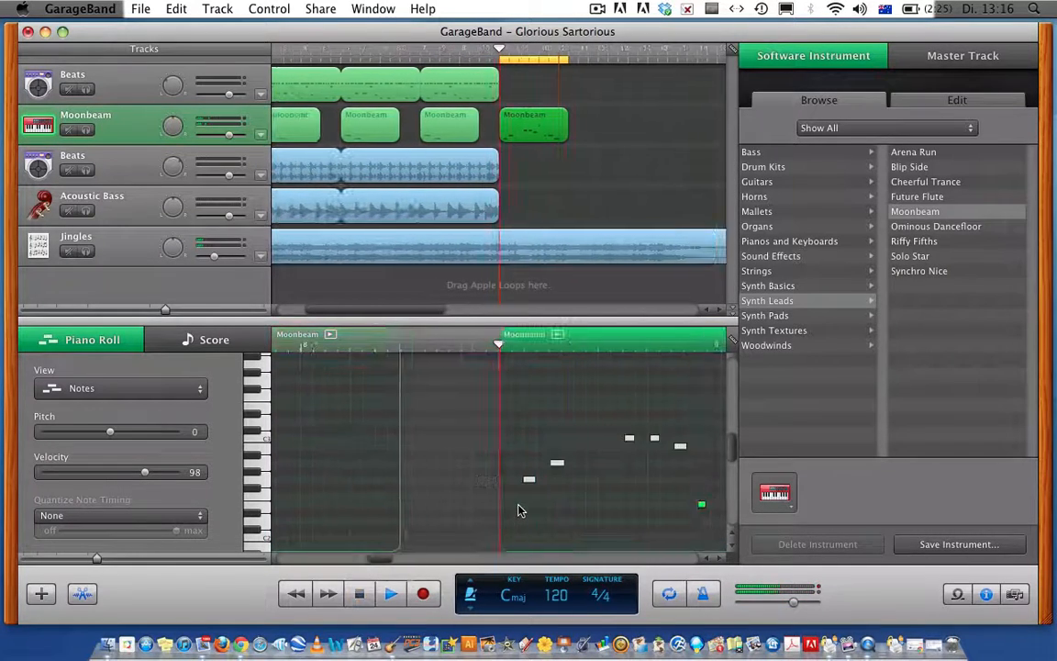
Step: Lengthen the note just before bar 10 so it extends past the barline, then play the region and stop
scroll(543, 500, right, 5)
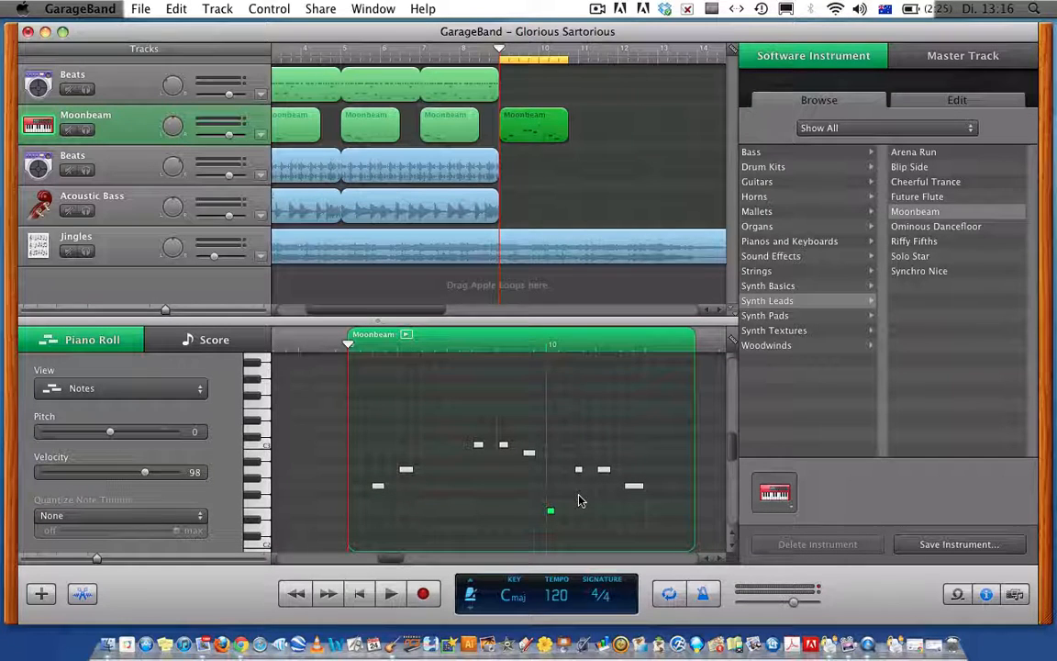
scroll(569, 500, right, 1)
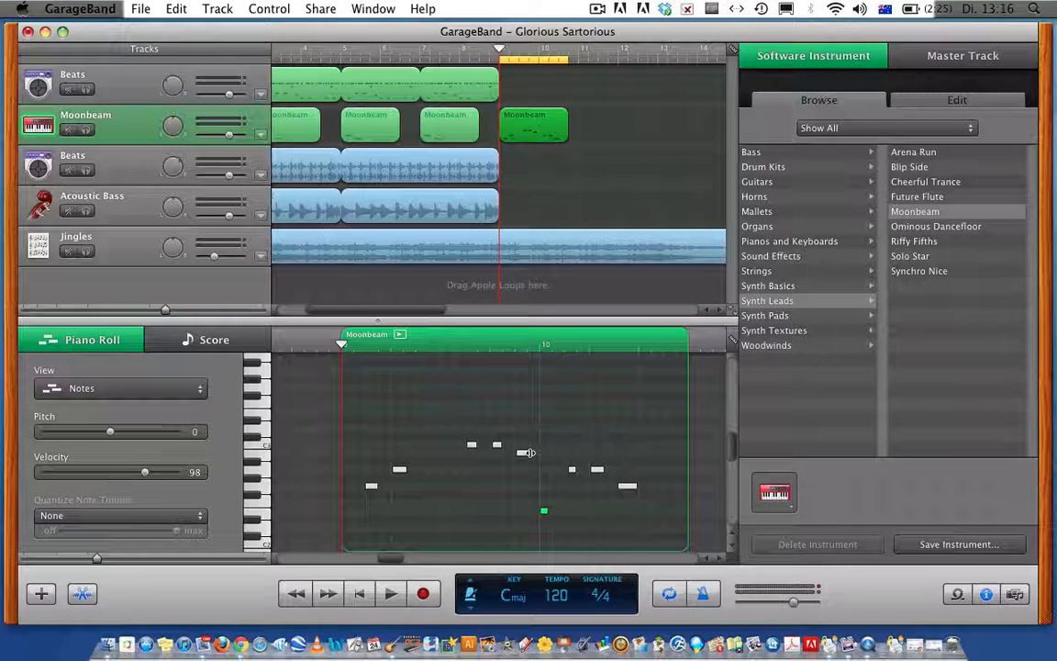
drag(525, 451, 564, 452)
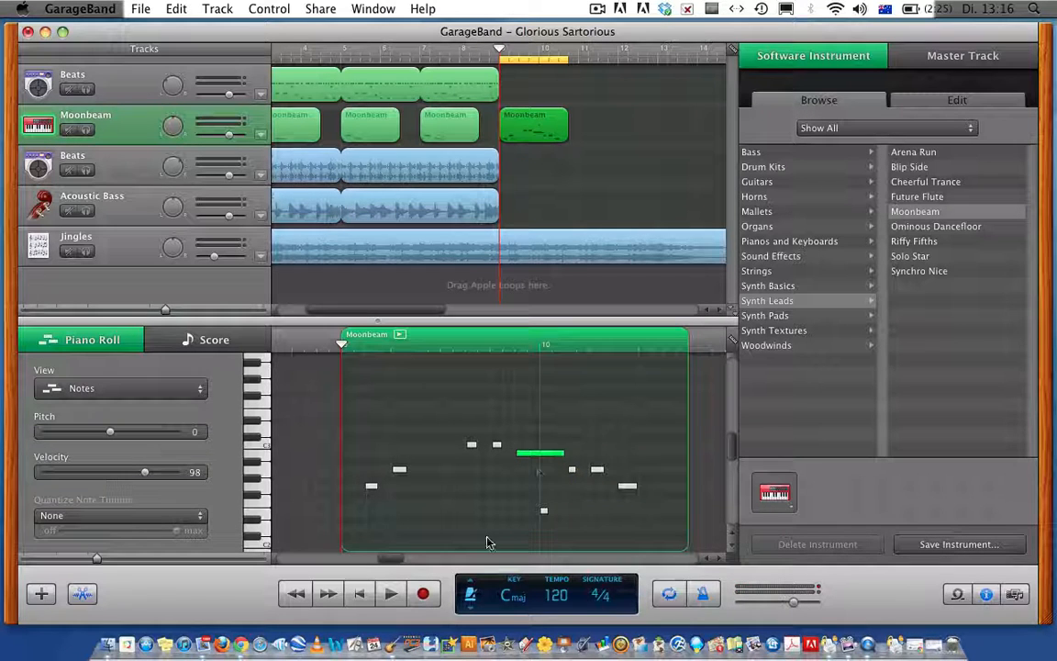
key(space)
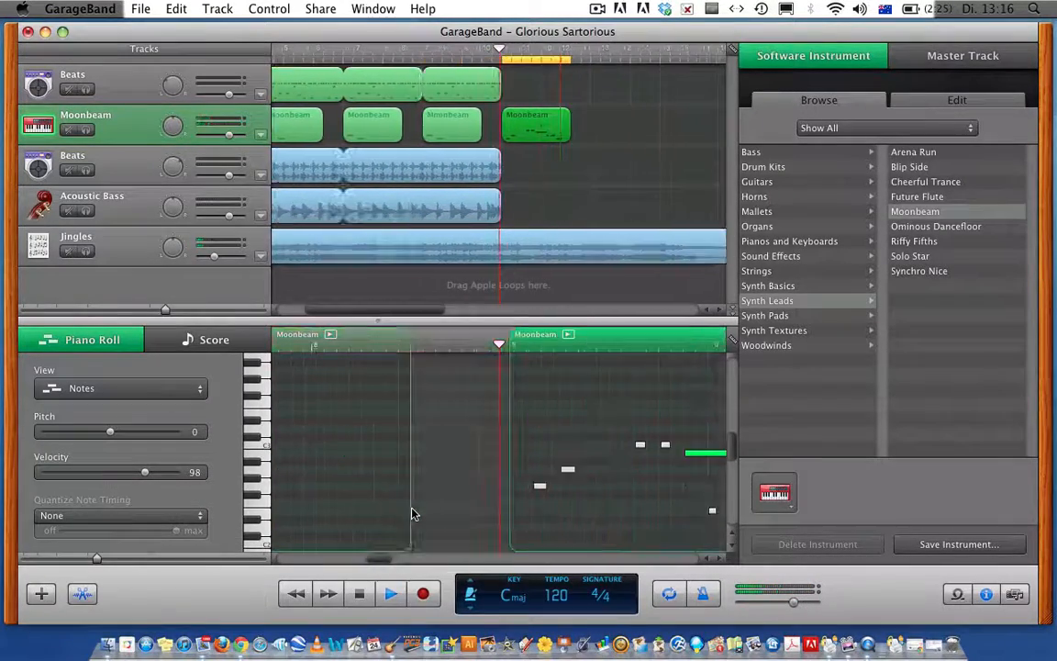
key(space)
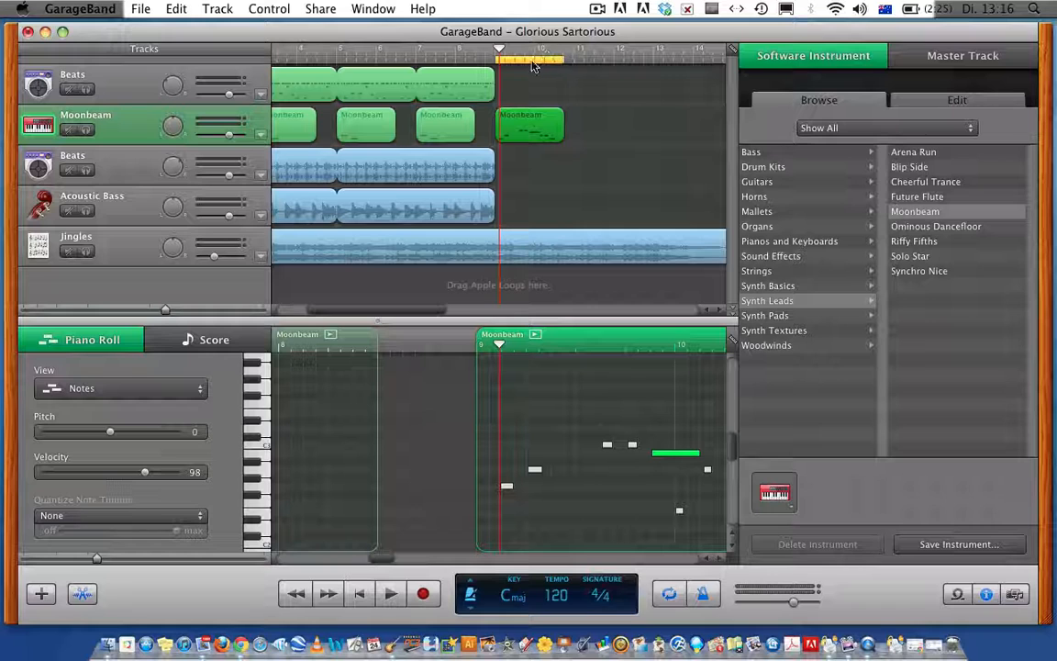
Step: From the start of the song, solo the Moonbeam track and set the cycle region from bar 1 to the end of its last region
click(669, 595)
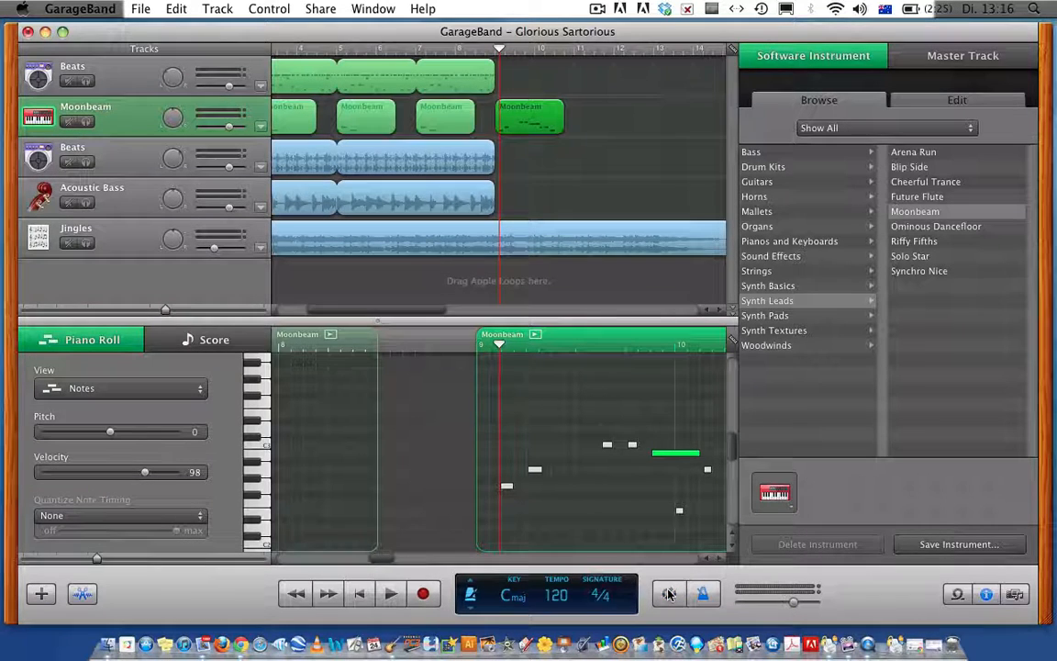
click(359, 595)
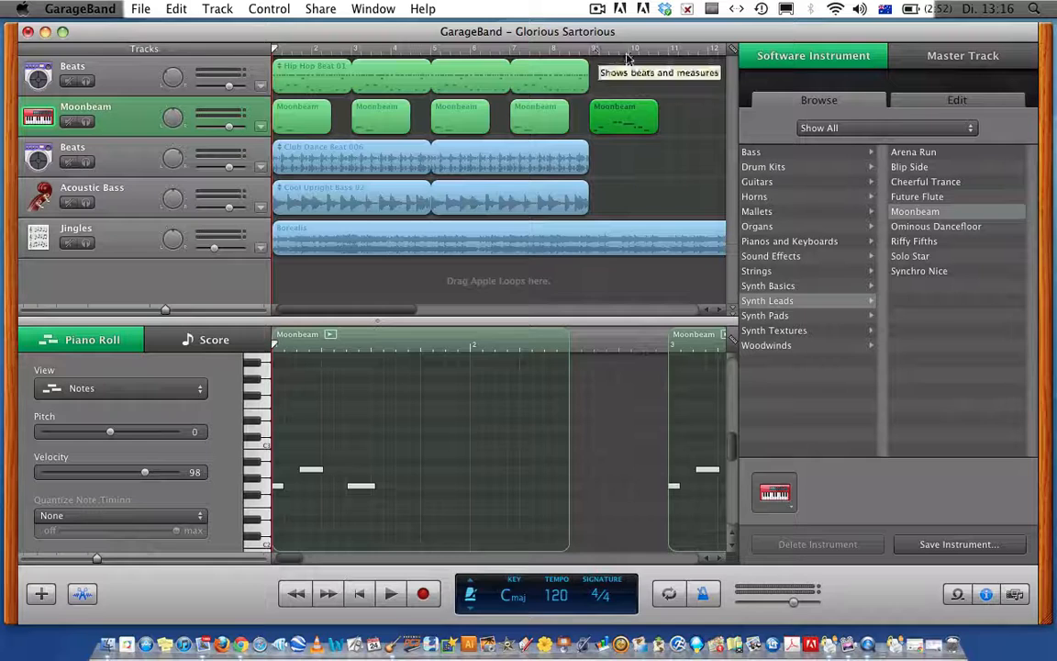
click(126, 119)
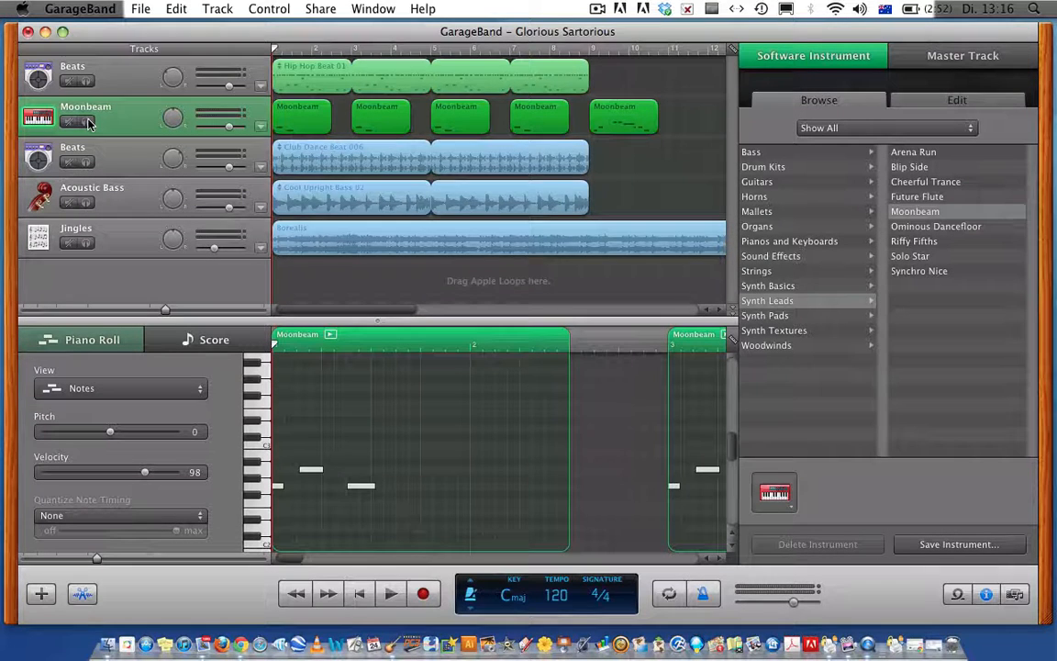
click(89, 122)
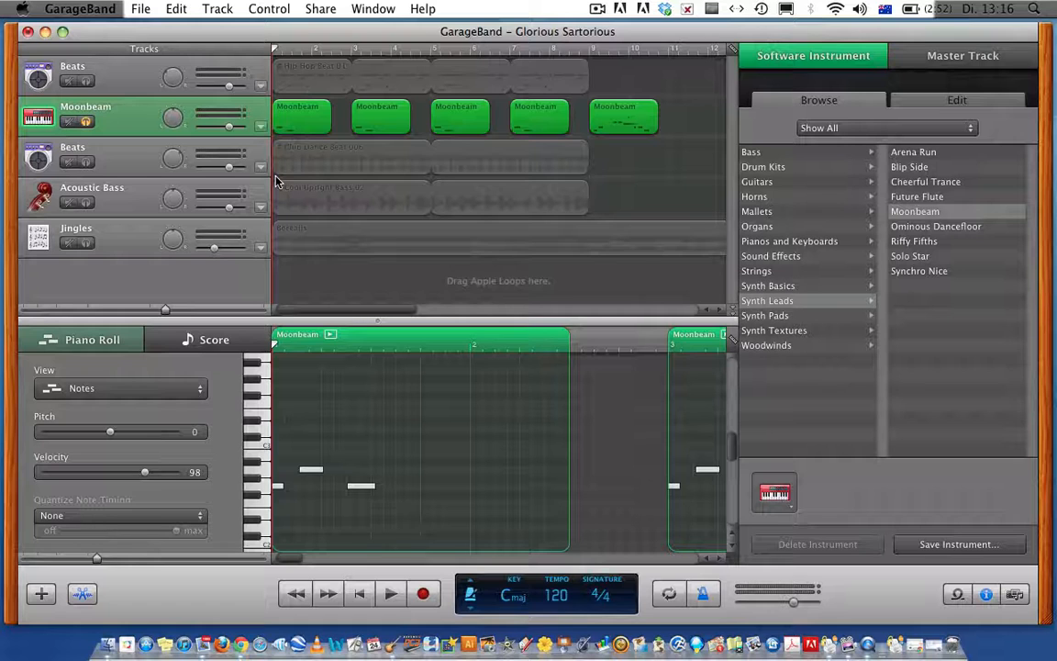
click(669, 594)
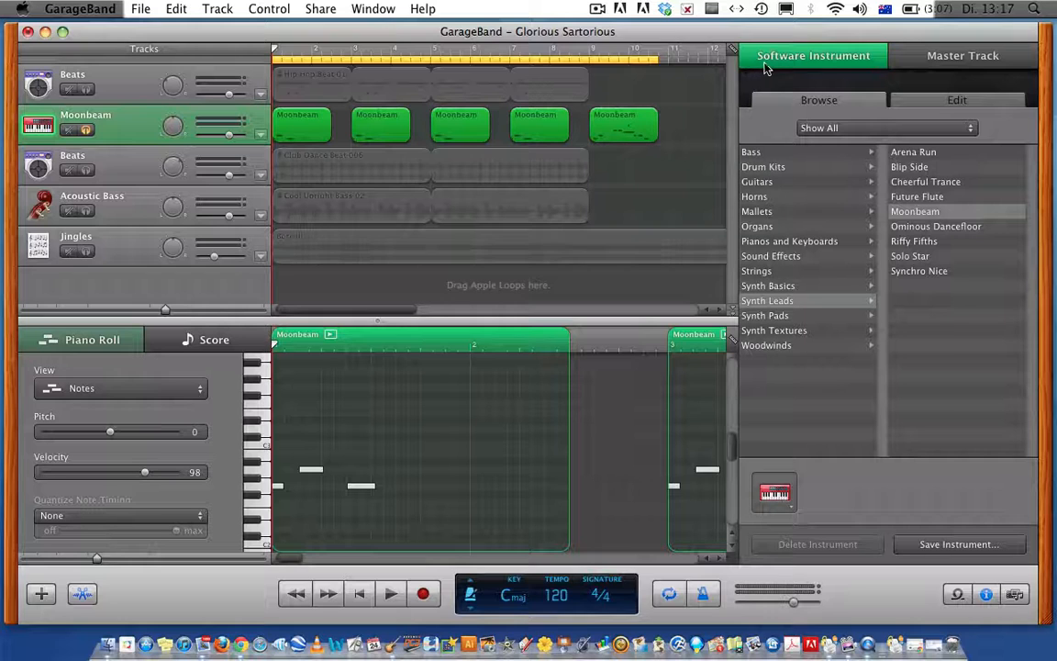
Step: Add Distortion and Speech Enhancer effects to the Moonbeam instrument while its soloed track plays
click(930, 103)
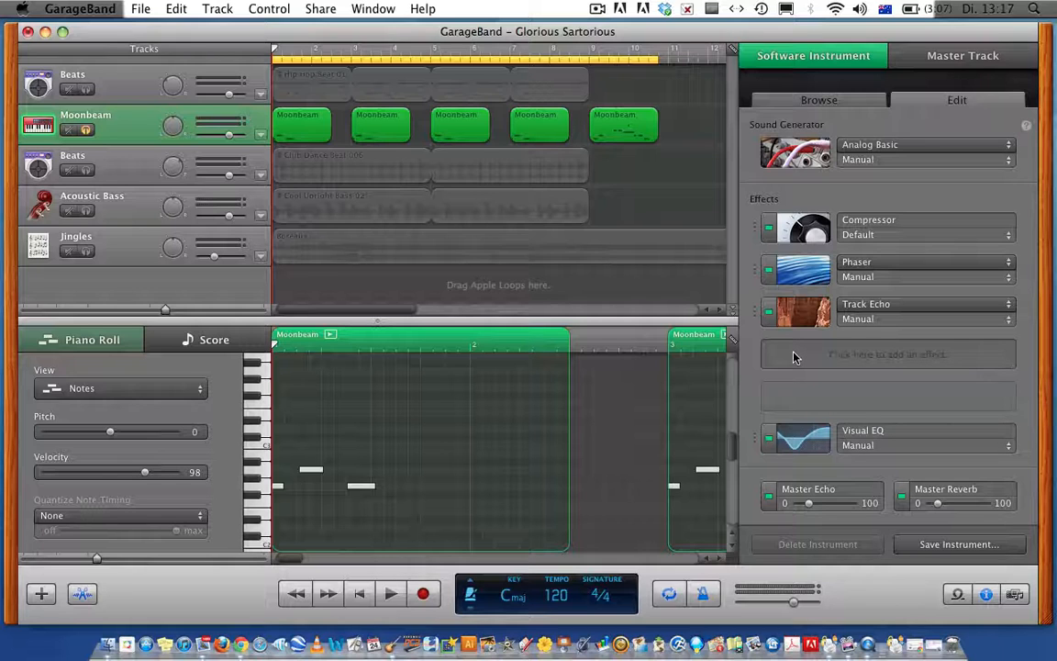
key(space)
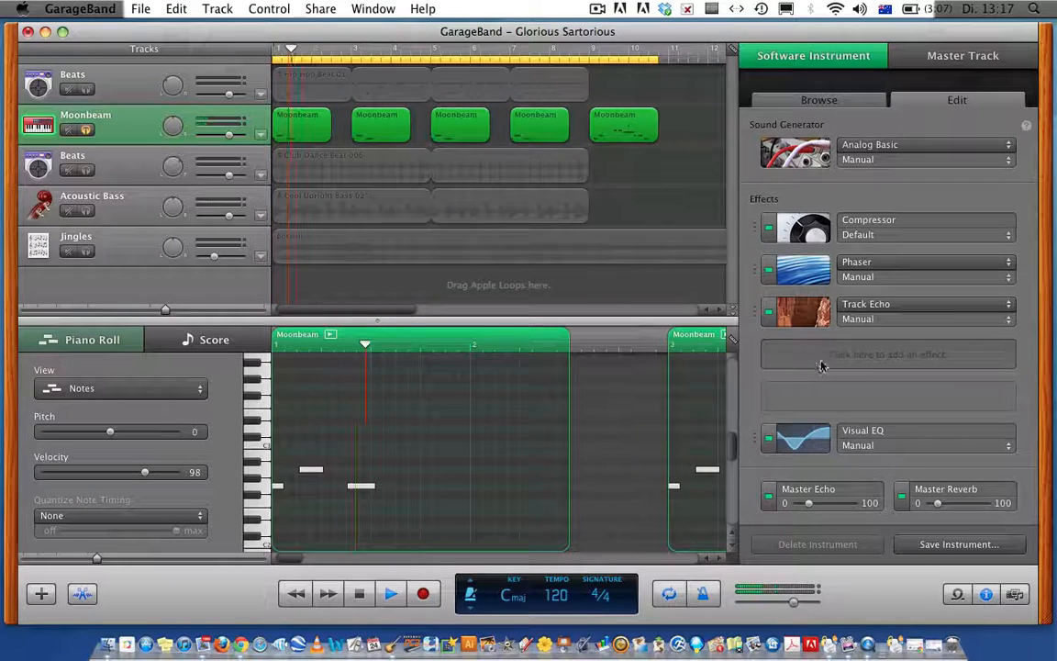
click(844, 357)
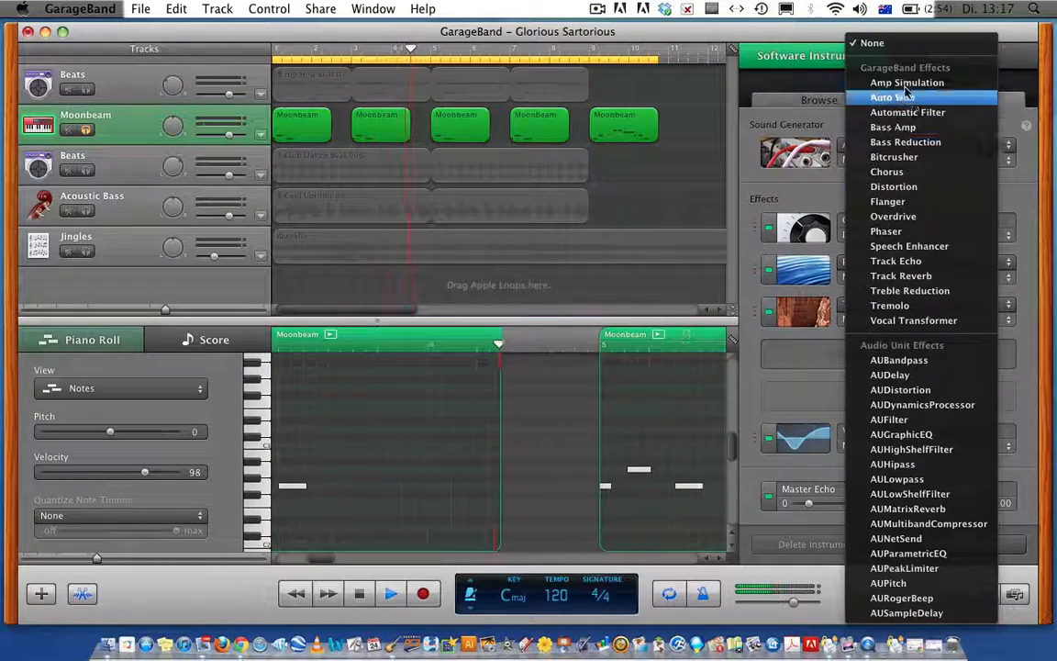
click(906, 187)
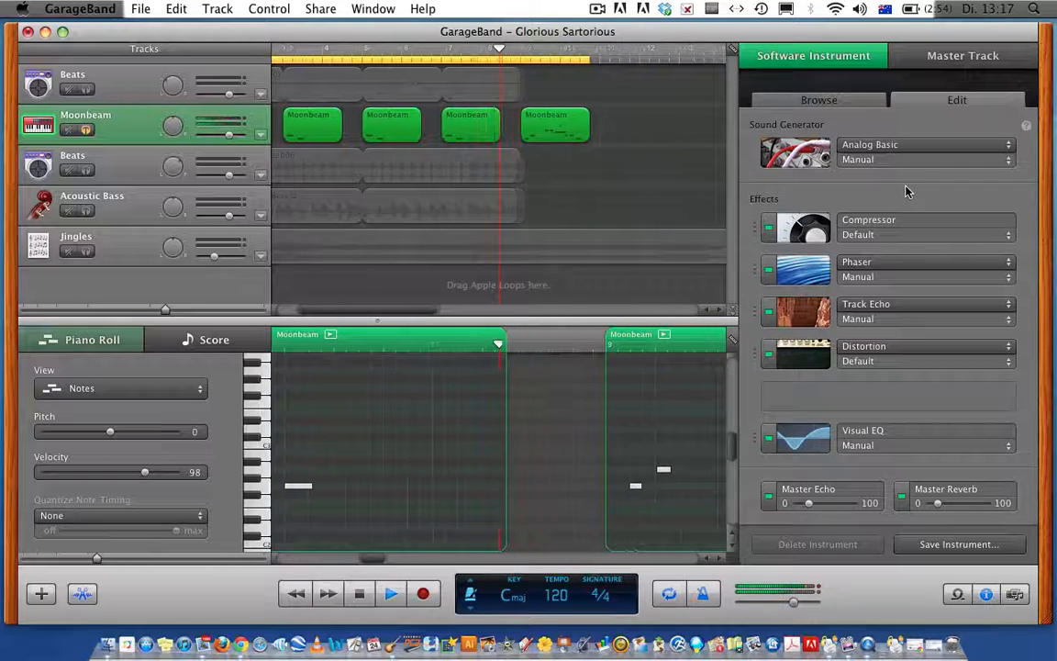
click(850, 398)
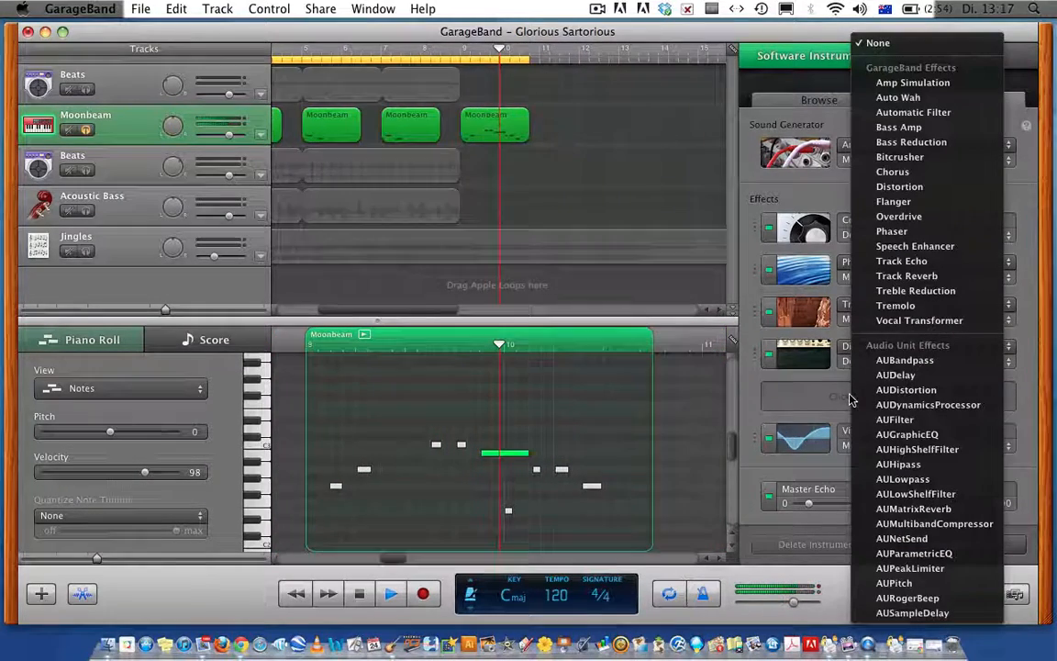
click(912, 248)
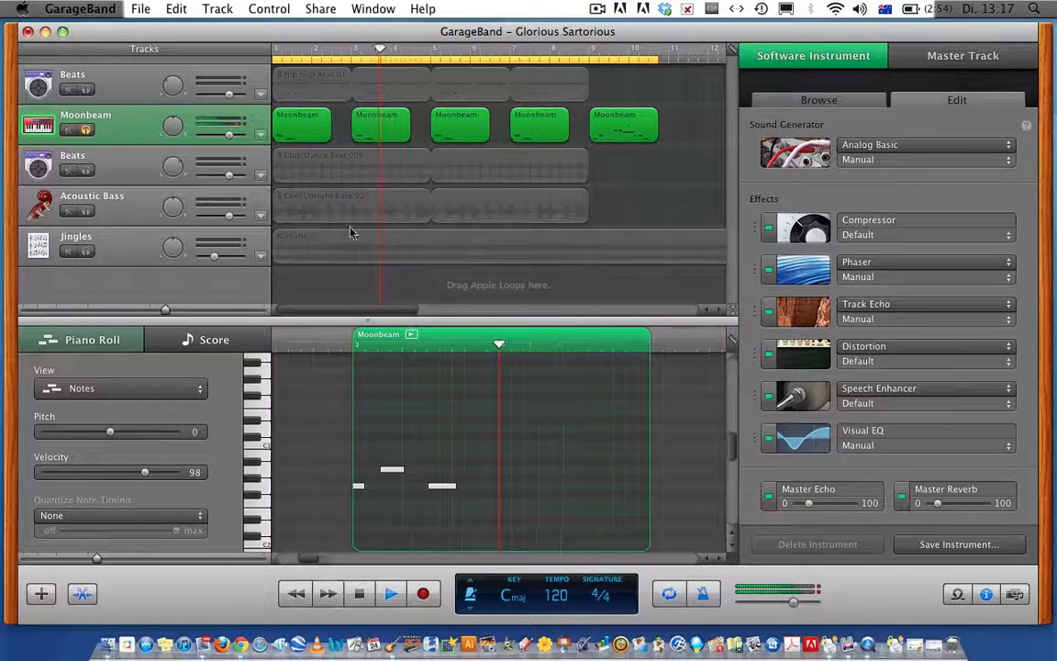
Step: Lower the Moonbeam track's volume, unsolo it to hear the full arrangement, then stop playback
drag(230, 136, 212, 137)
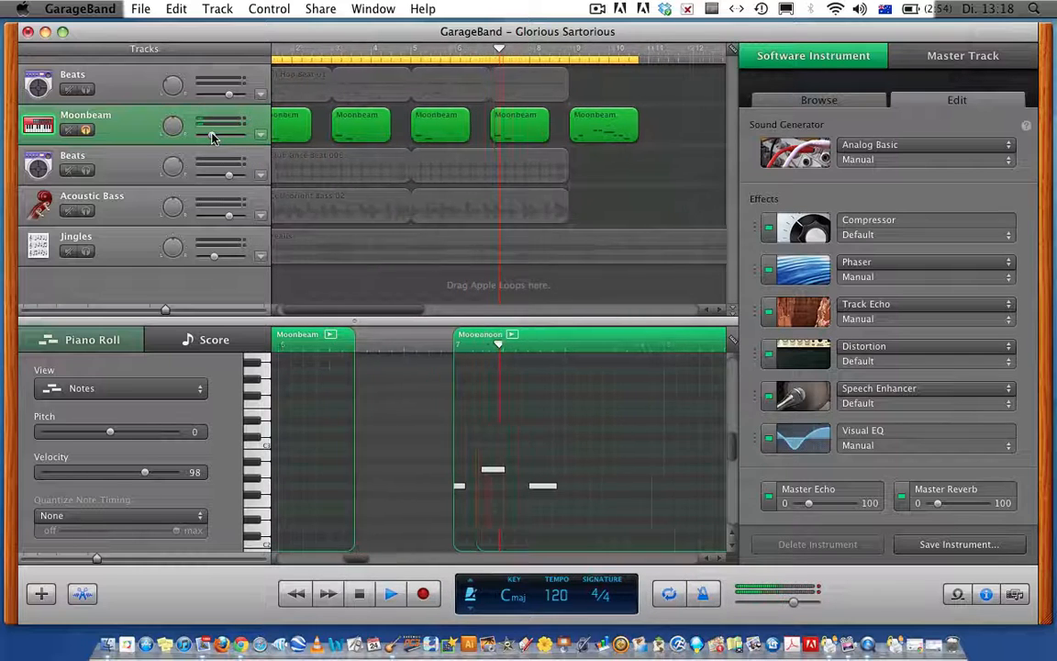
click(88, 132)
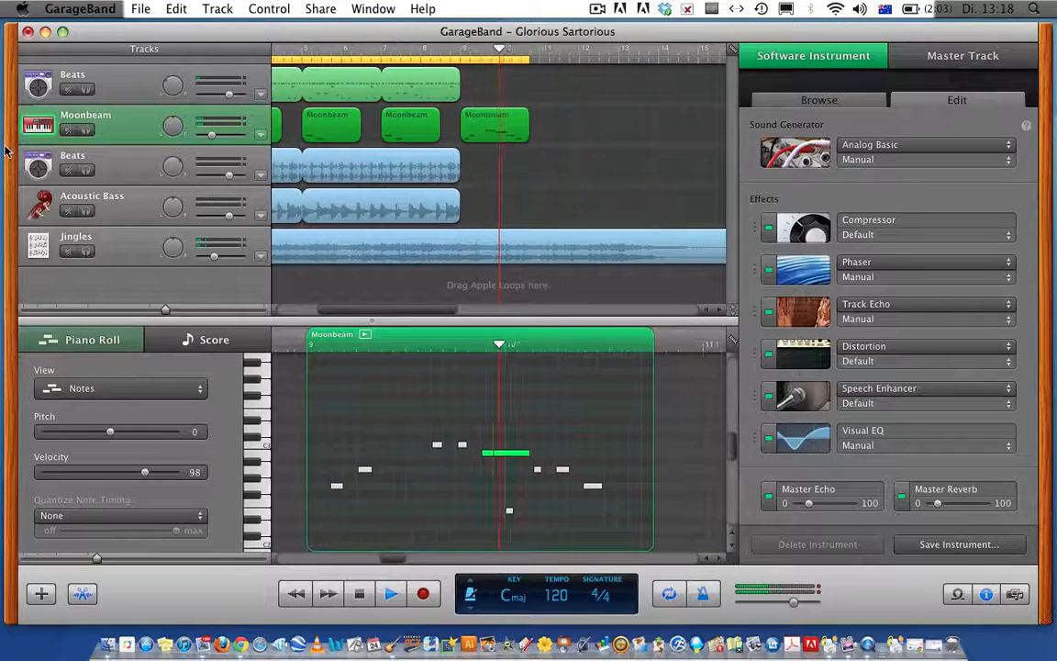
key(space)
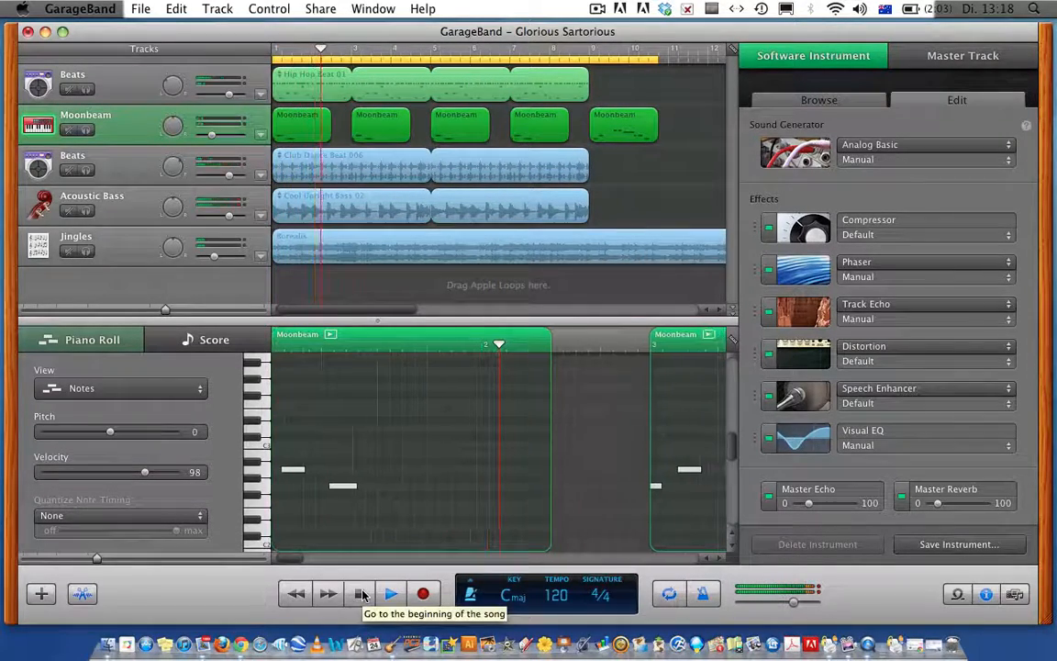
key(space)
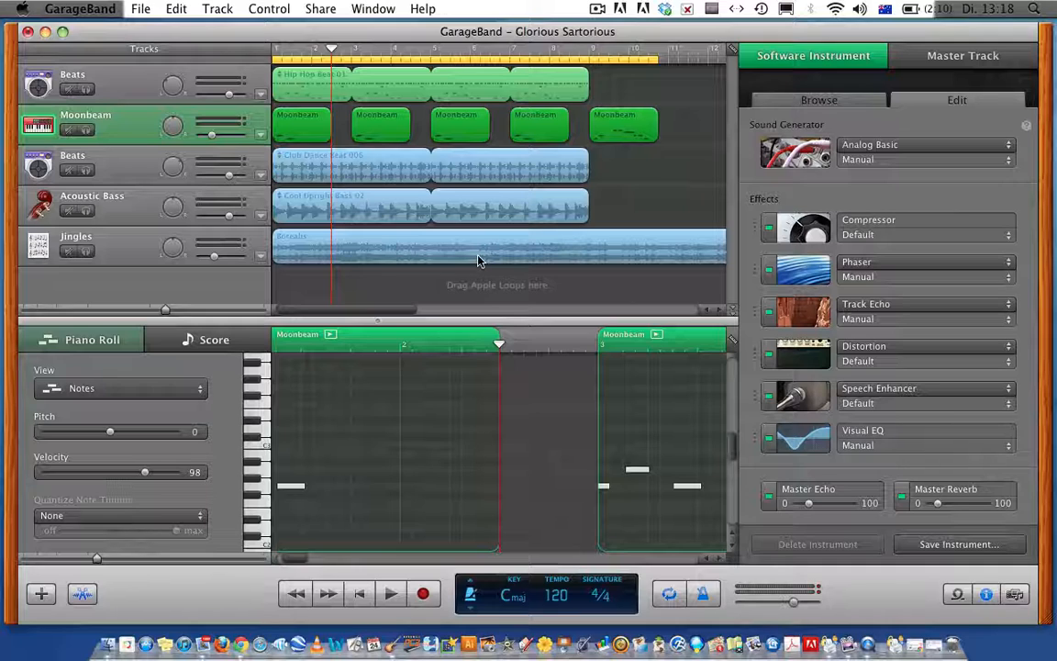
click(597, 9)
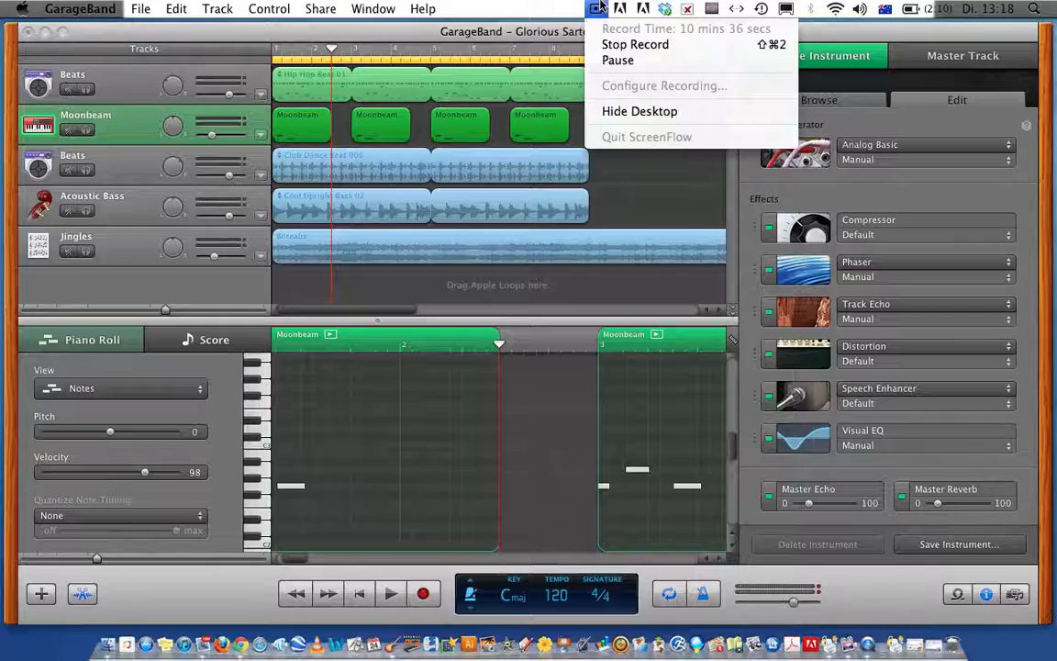